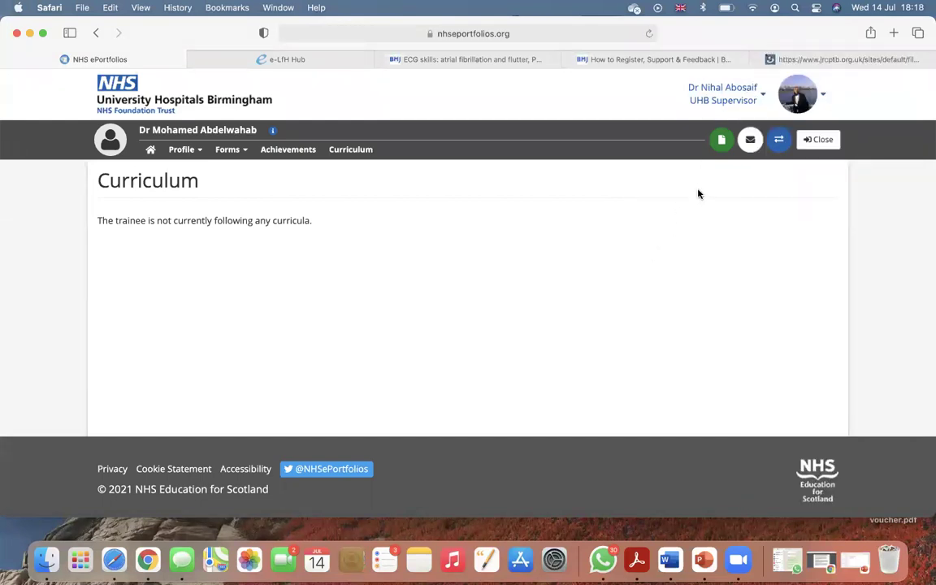
- Leave the open trainee's portfolio and go back to the ePortfolio login page
left_click(738, 96)
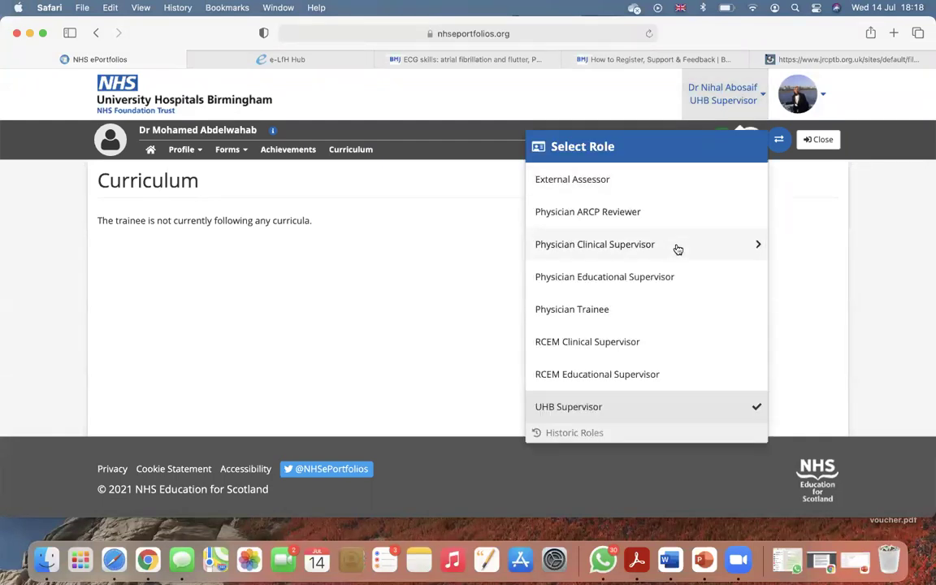
left_click(347, 275)
left_click(98, 33)
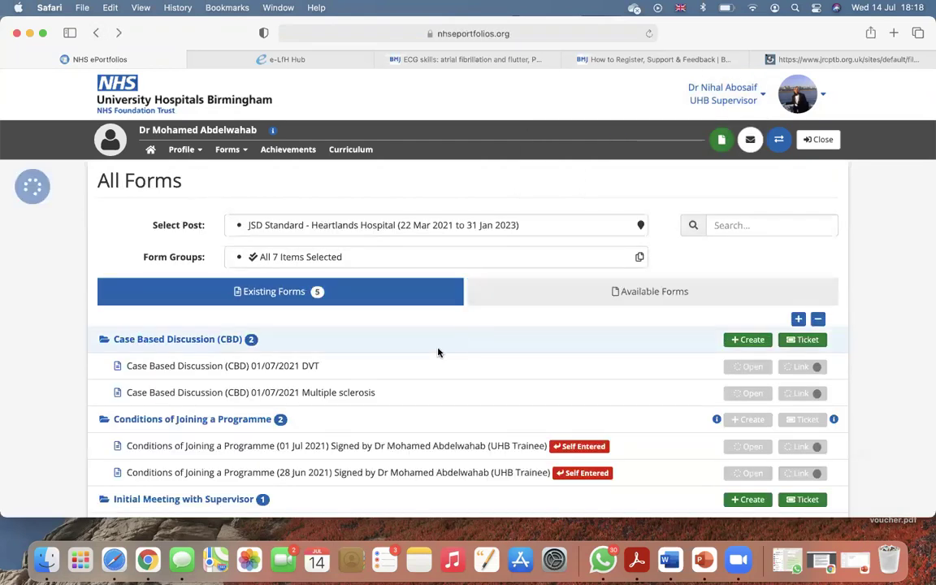
left_click(95, 34)
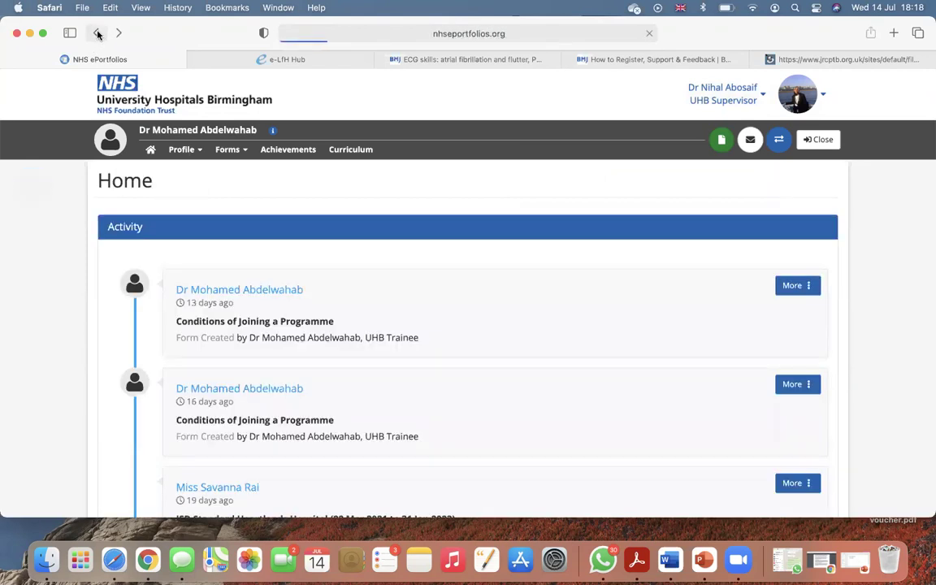
left_click(98, 33)
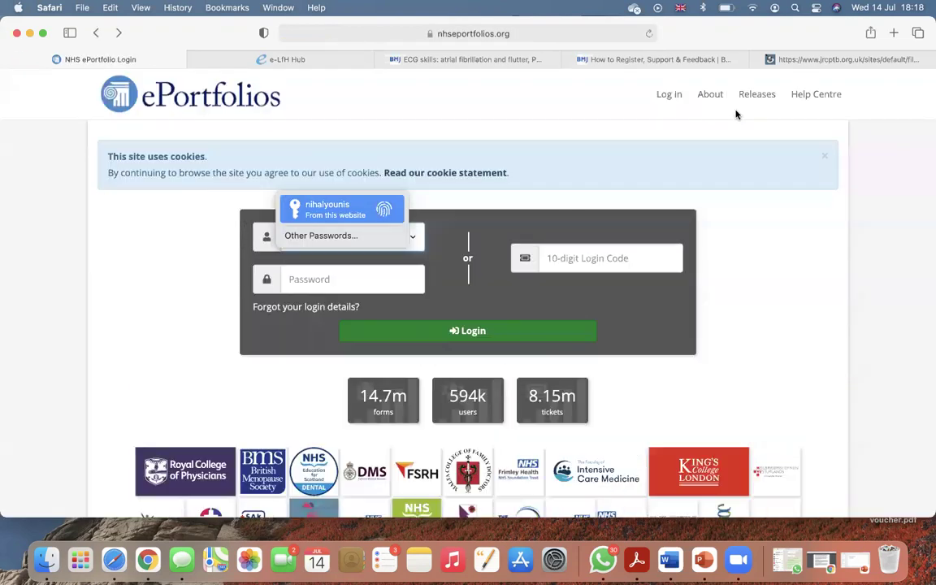
- Log in to the ePortfolio with the saved username and password
key("Return")
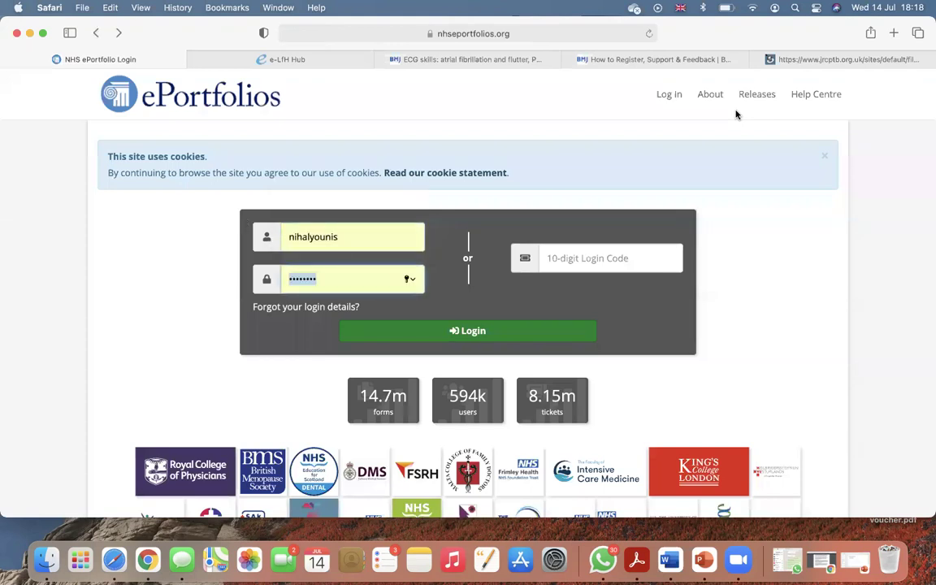
left_click(496, 335)
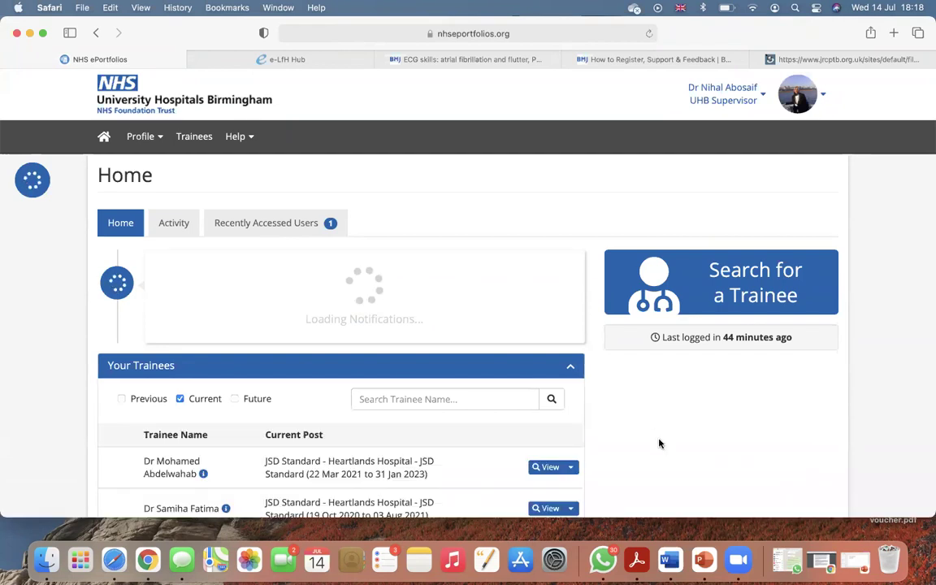
- Open the portfolio of the second trainee in the list of current trainees
scroll(659, 443, "down", 1)
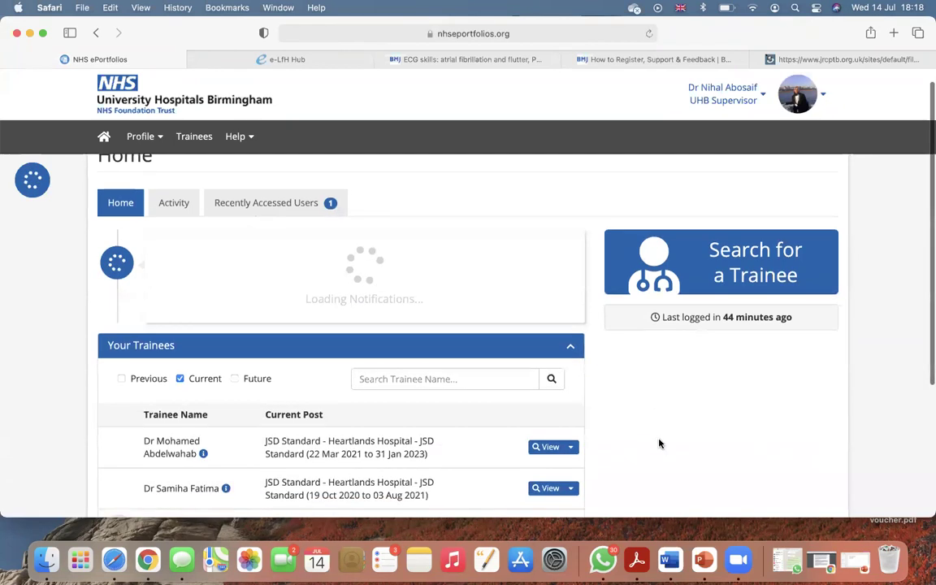
scroll(659, 443, "down", 2)
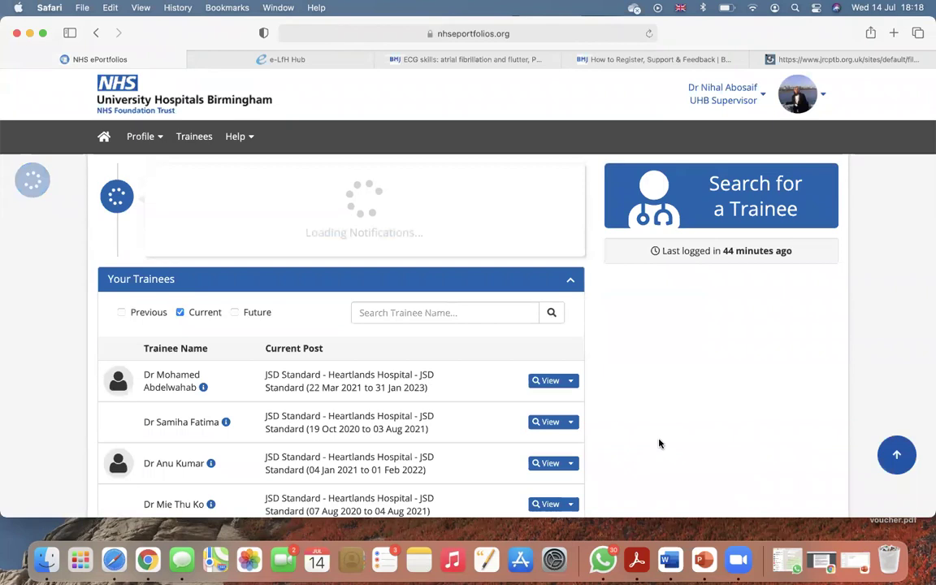
scroll(660, 443, "down", 2)
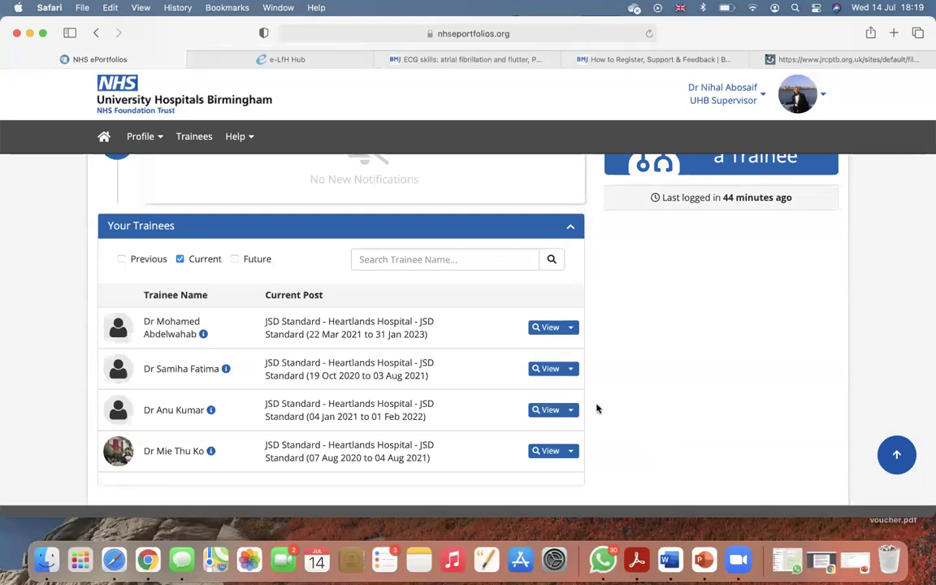
left_click(551, 369)
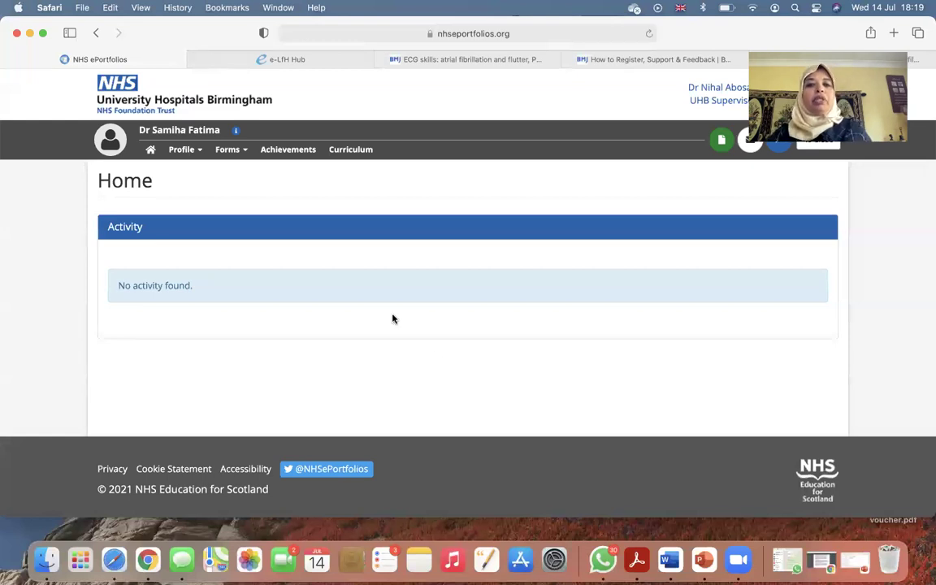
- Check the trainee's curriculum page and open the overview of all forms
left_click(351, 149)
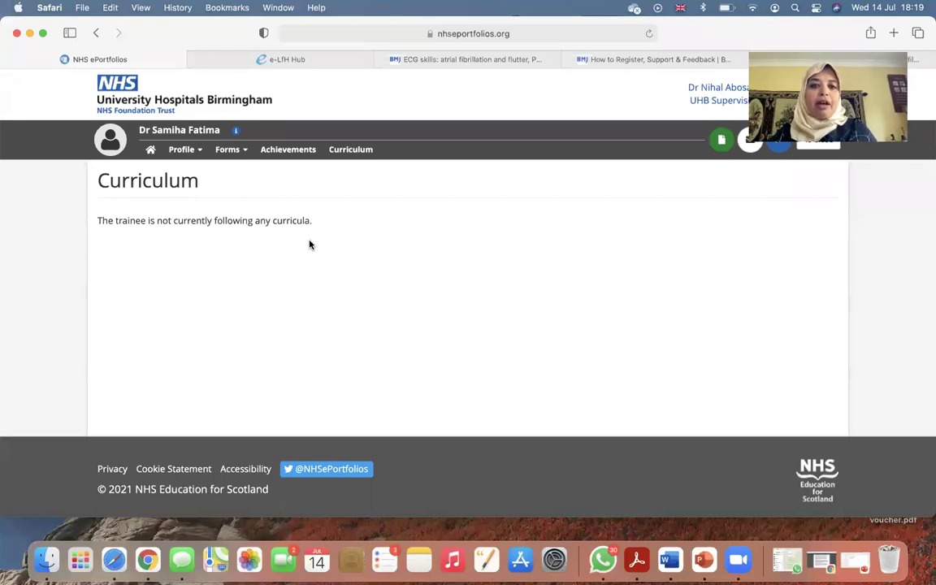
left_click(229, 152)
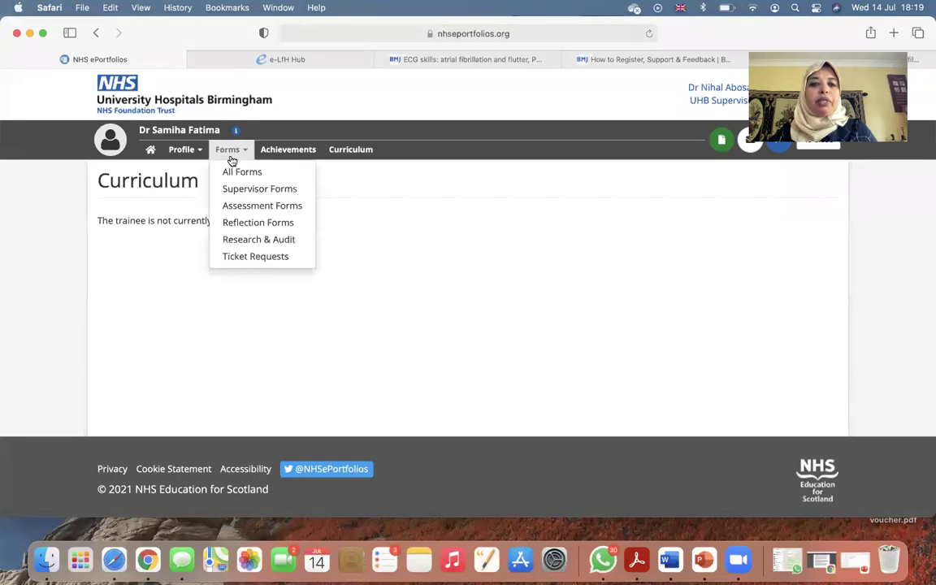
left_click(241, 173)
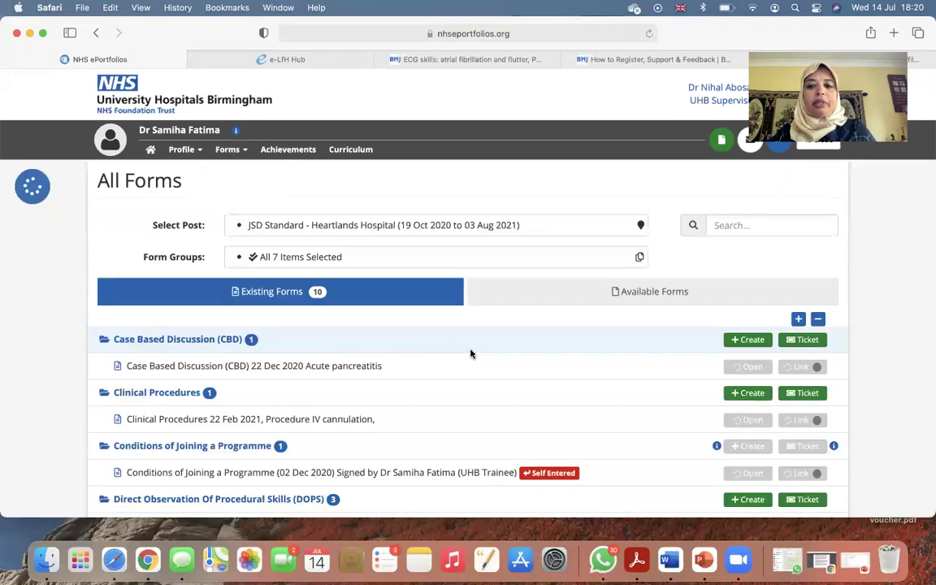
- Try to narrow the form groups by toggling Assessment Forms and searching the options for "cbd"
left_click(536, 258)
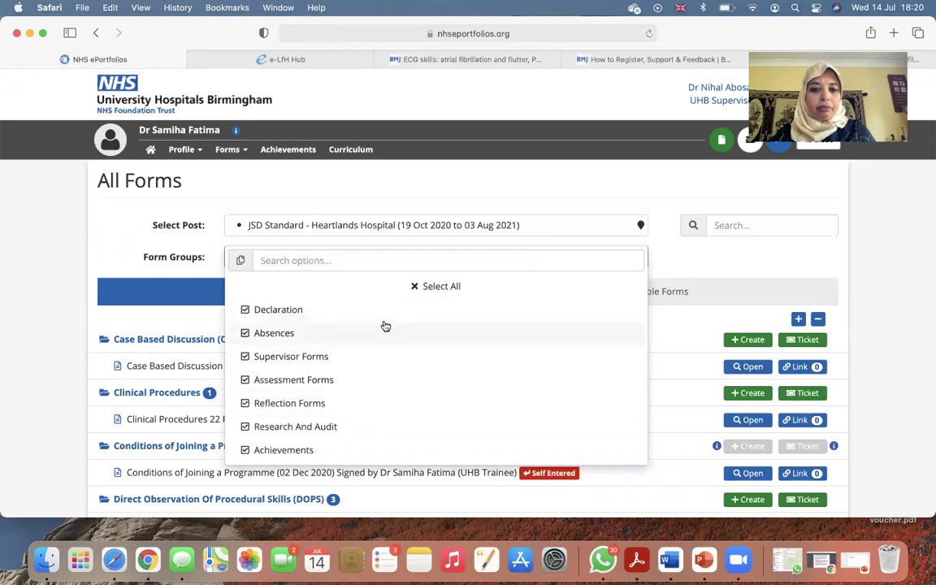
left_click(326, 381)
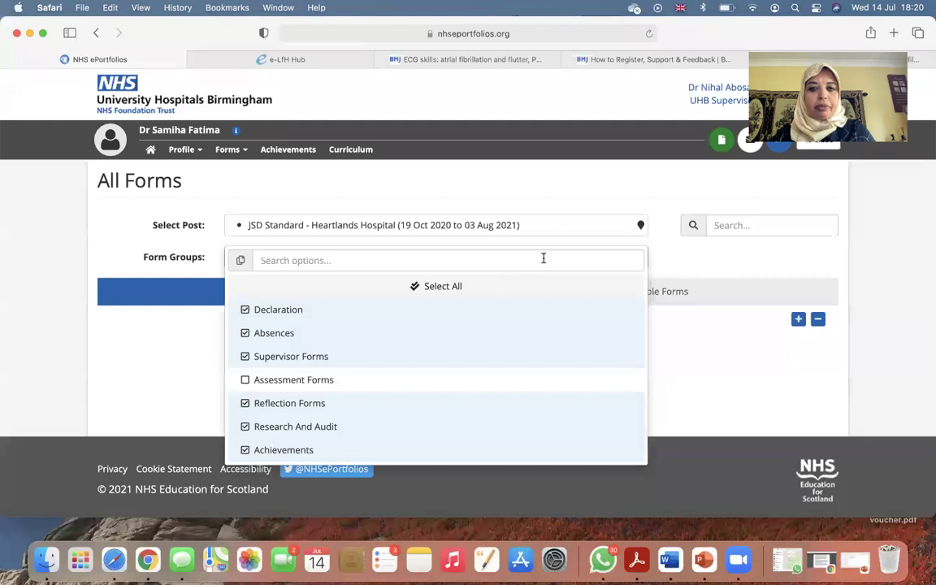
left_click(244, 380)
left_click(349, 261)
type("cbd")
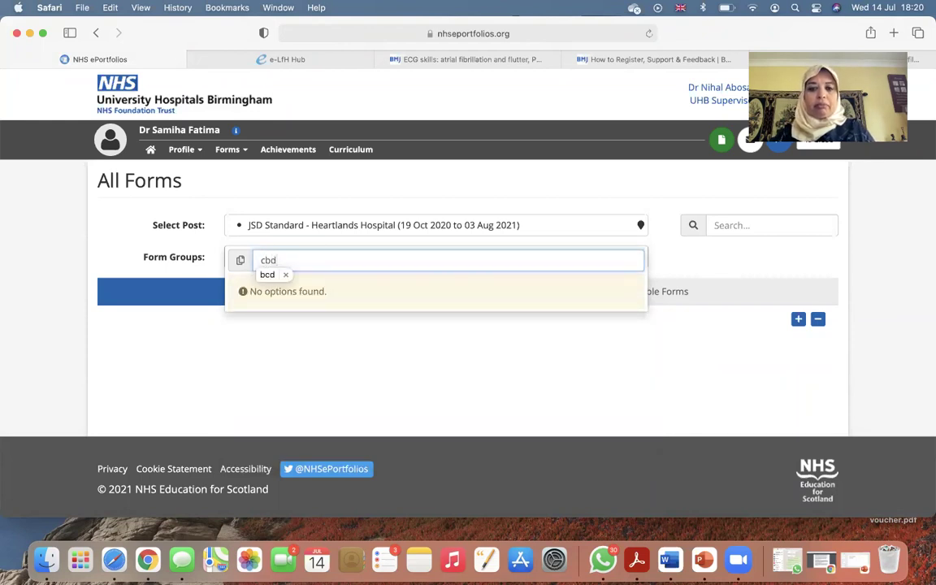
left_click(457, 349)
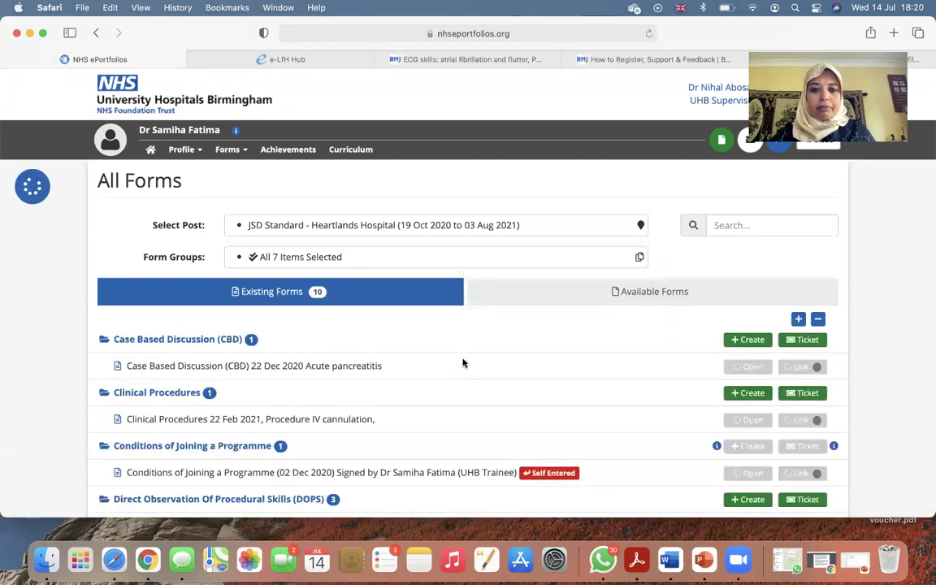
- Look through the available forms and open a blank Case Based Discussion (CBD) form
left_click(624, 294)
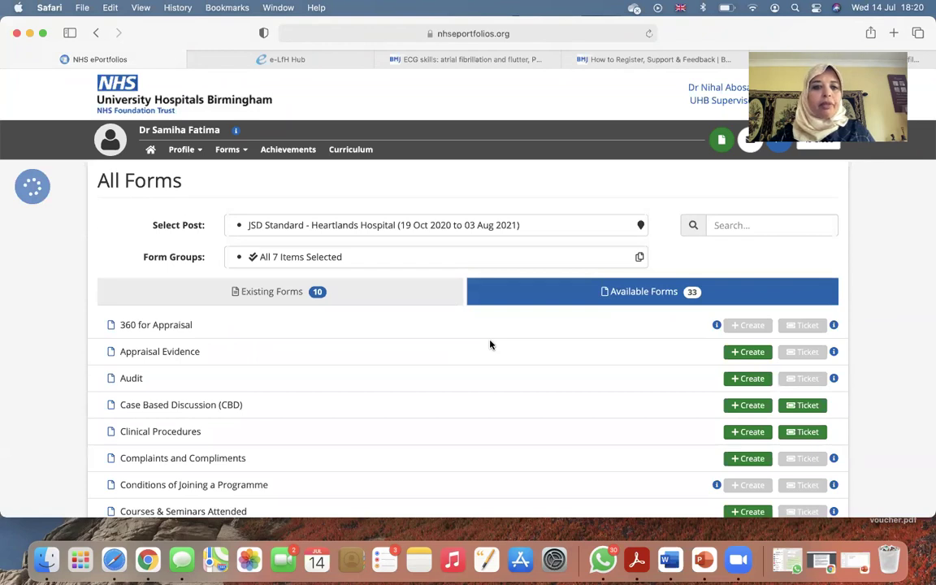
scroll(490, 344, "down", 3)
scroll(490, 344, "down", 4)
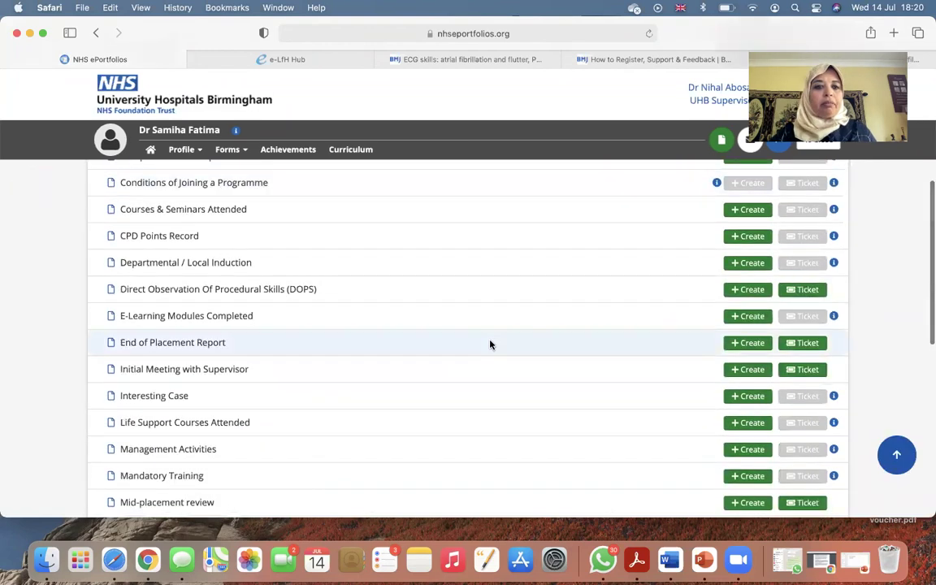
scroll(490, 345, "up", 5)
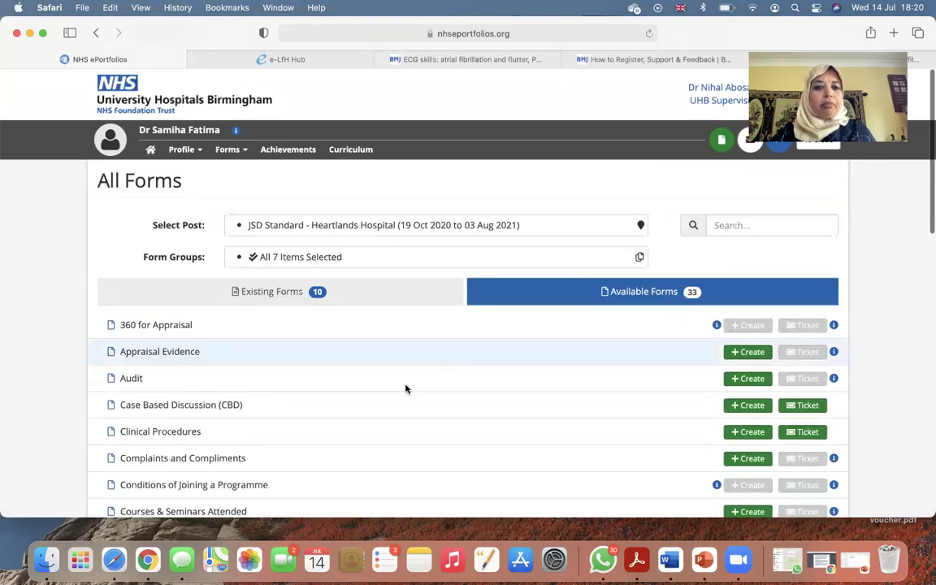
scroll(407, 388, "down", 3)
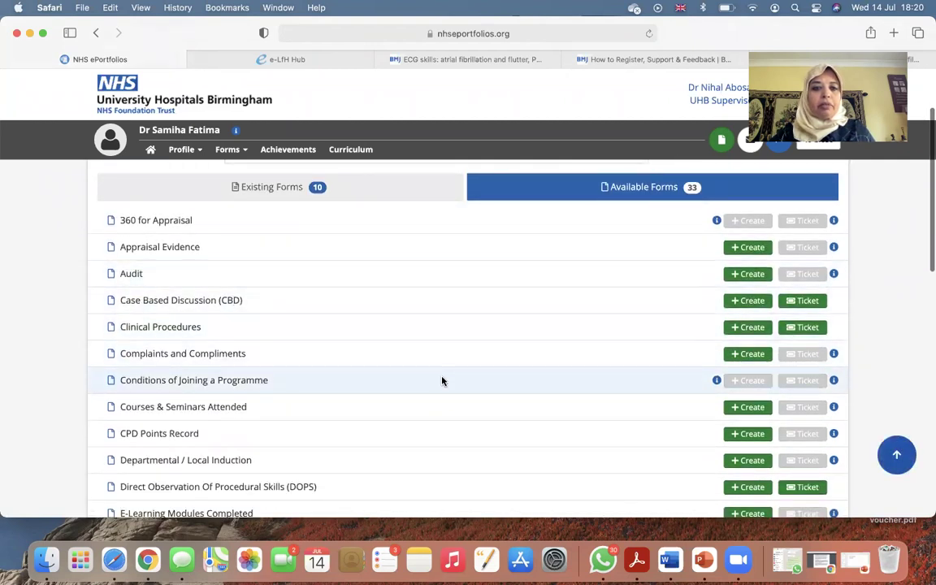
scroll(443, 380, "down", 3)
scroll(443, 381, "down", 7)
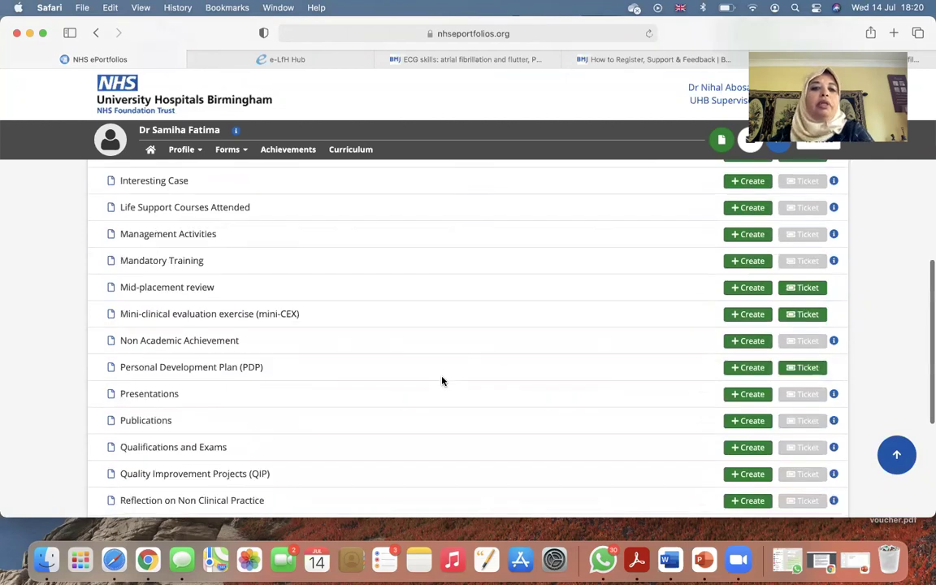
scroll(442, 380, "up", 8)
scroll(335, 257, "up", 3)
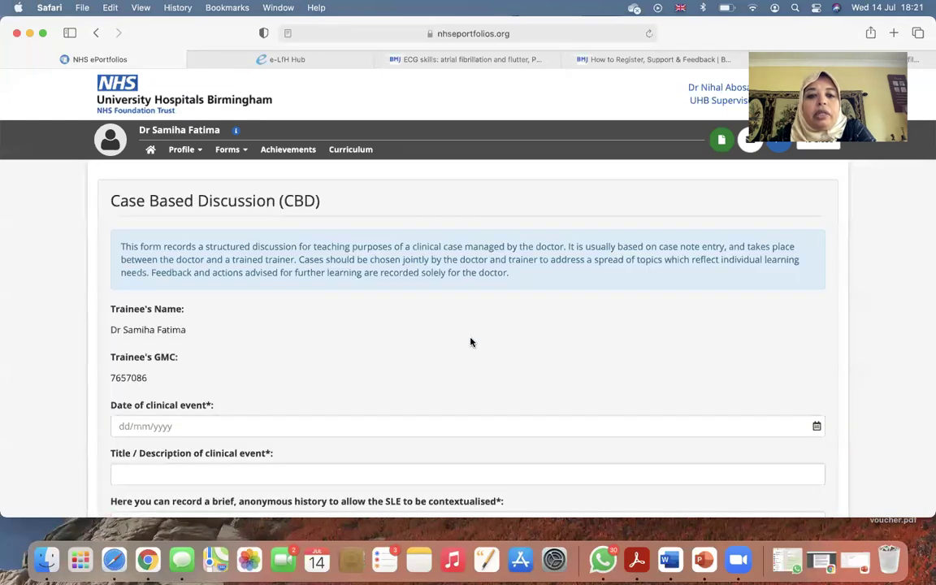
- Examine the fields of the Case Based Discussion form, from the clinical event details to trainee performance and trainer's position
scroll(398, 232, "down", 5)
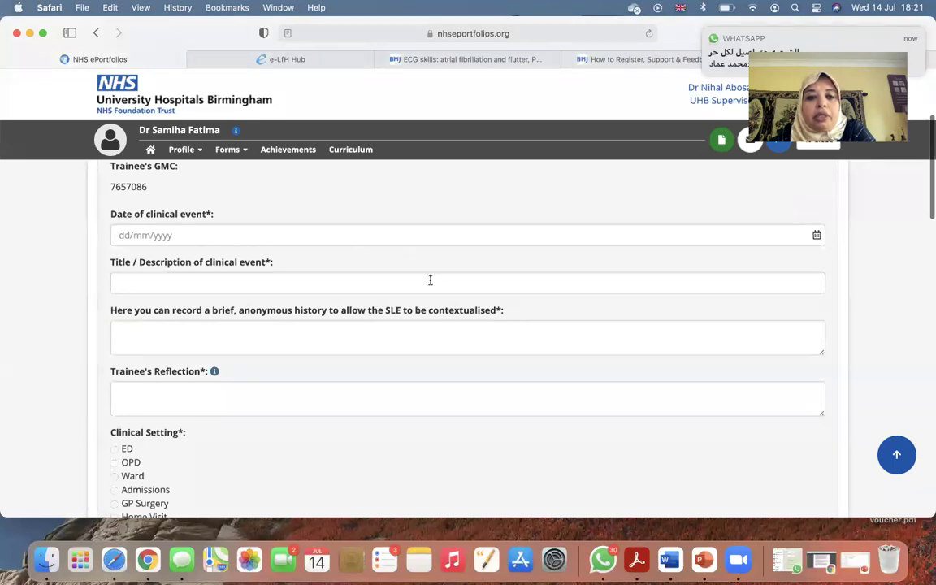
scroll(428, 283, "down", 2)
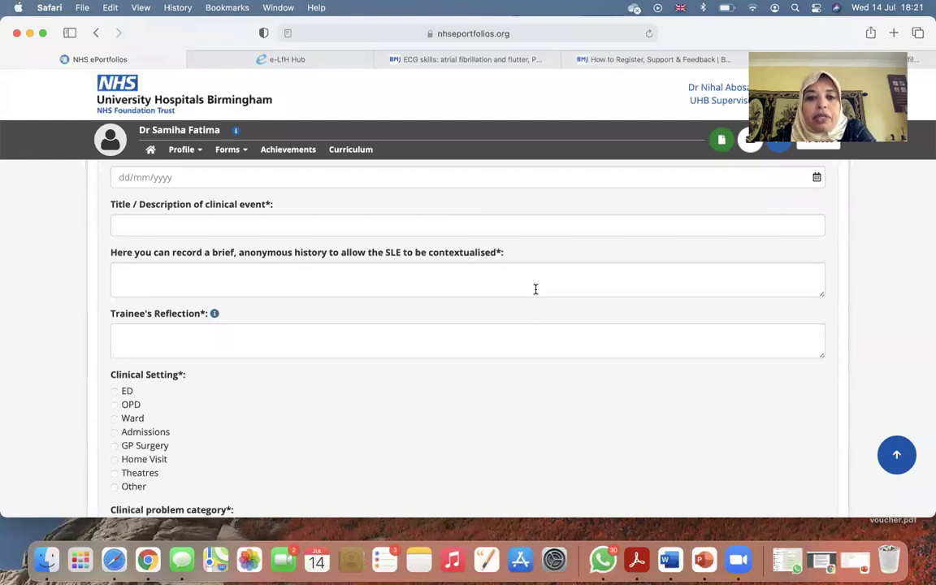
scroll(498, 364, "down", 1)
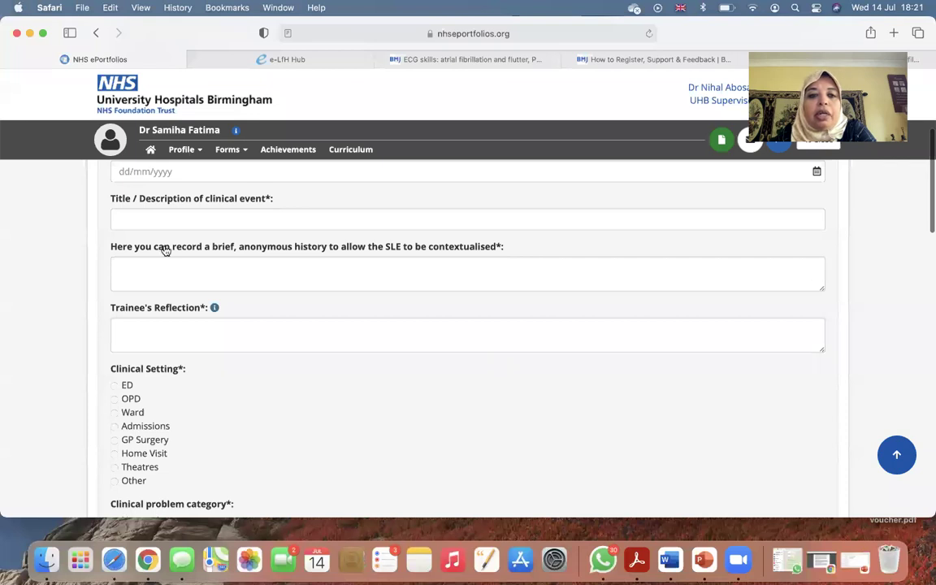
scroll(426, 327, "down", 3)
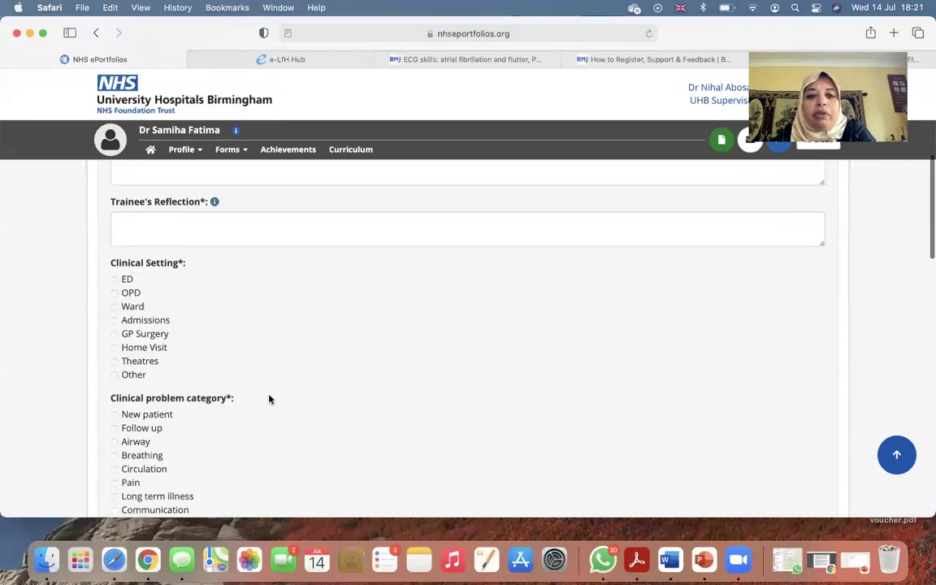
scroll(372, 410, "down", 5)
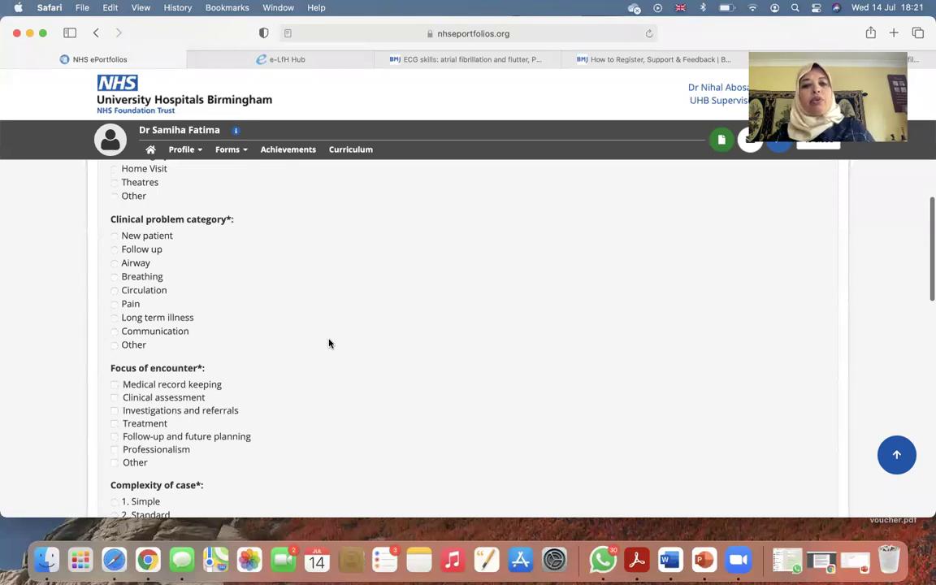
scroll(501, 294, "down", 10)
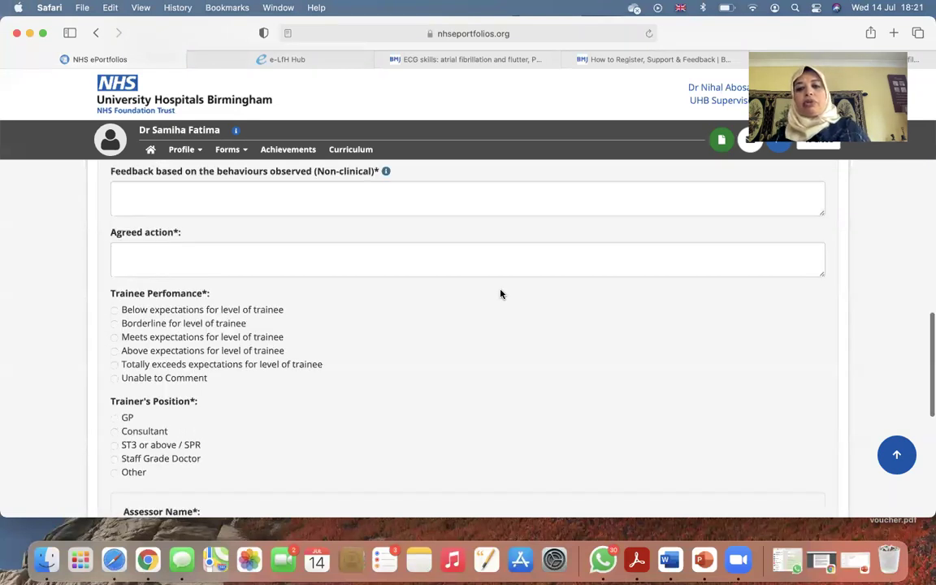
scroll(501, 294, "up", 20)
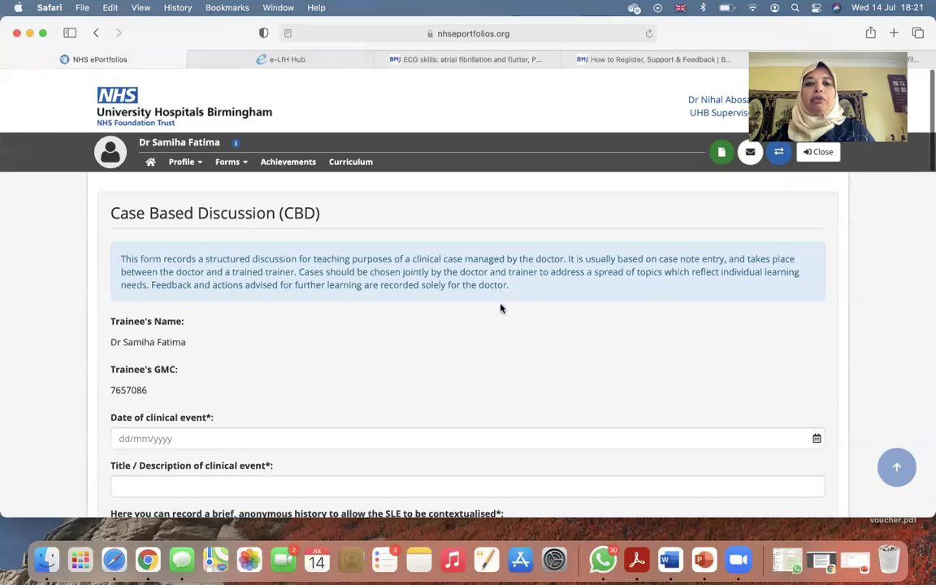
scroll(504, 325, "down", 1)
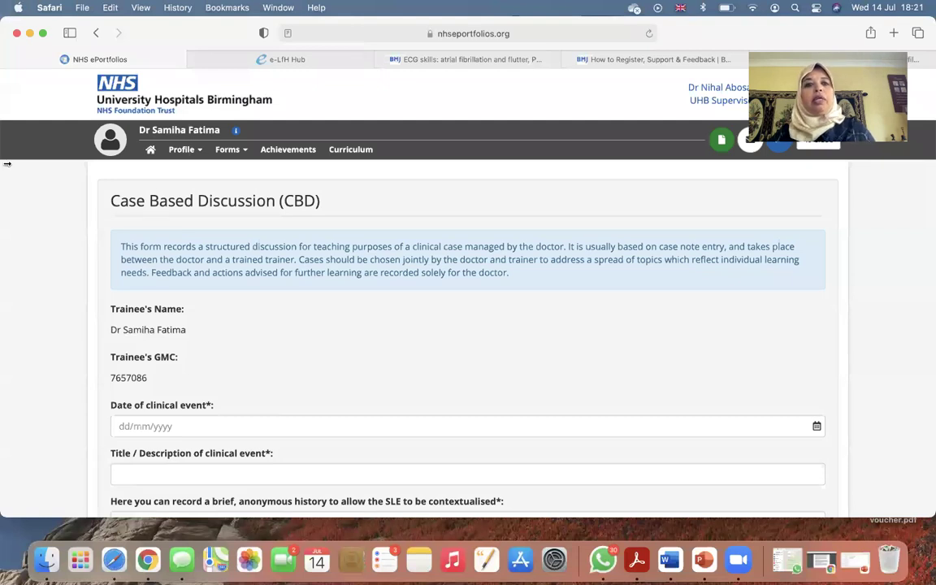
- Return to the available forms and look through the form types as far as the mini-clinical evaluation exercise (mini-CEX)
left_click(96, 35)
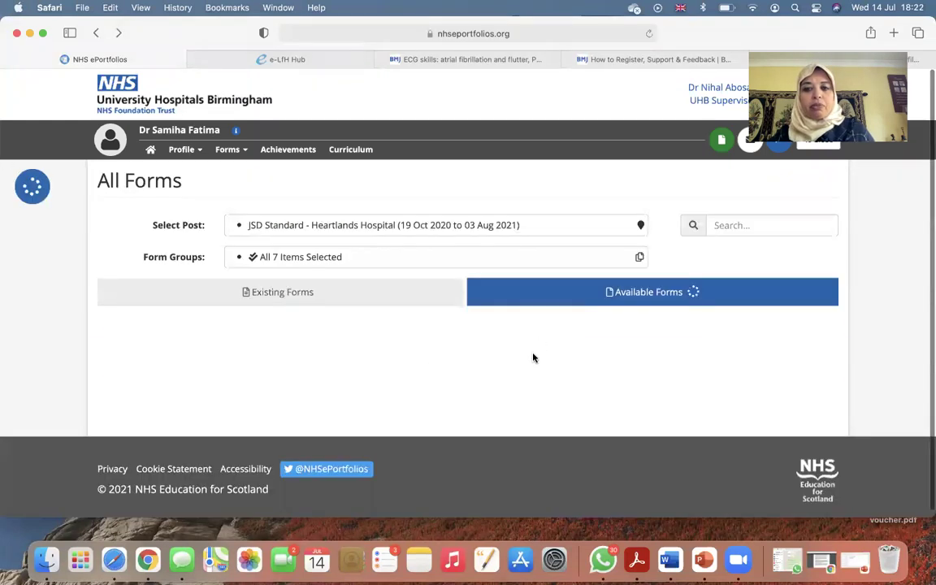
scroll(515, 377, "down", 3)
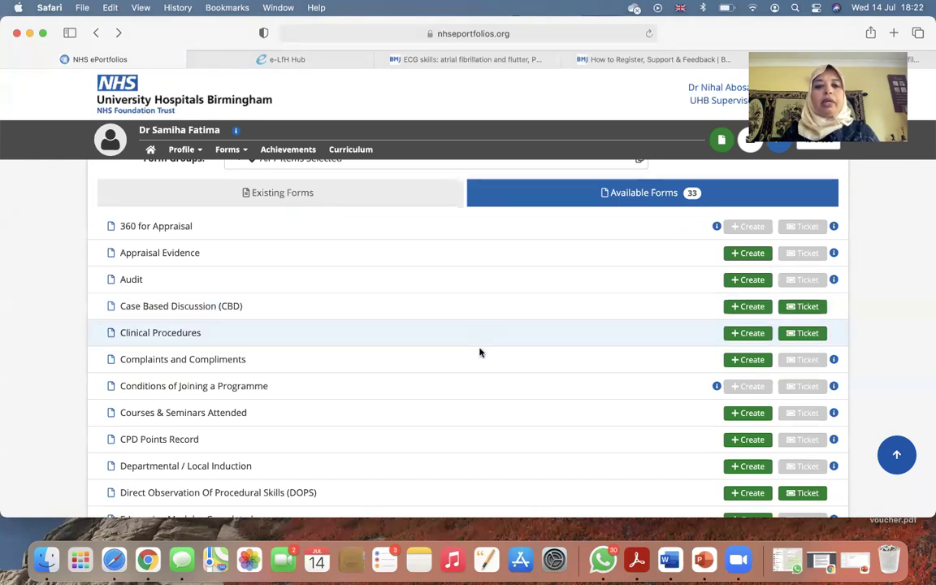
scroll(491, 394, "down", 2)
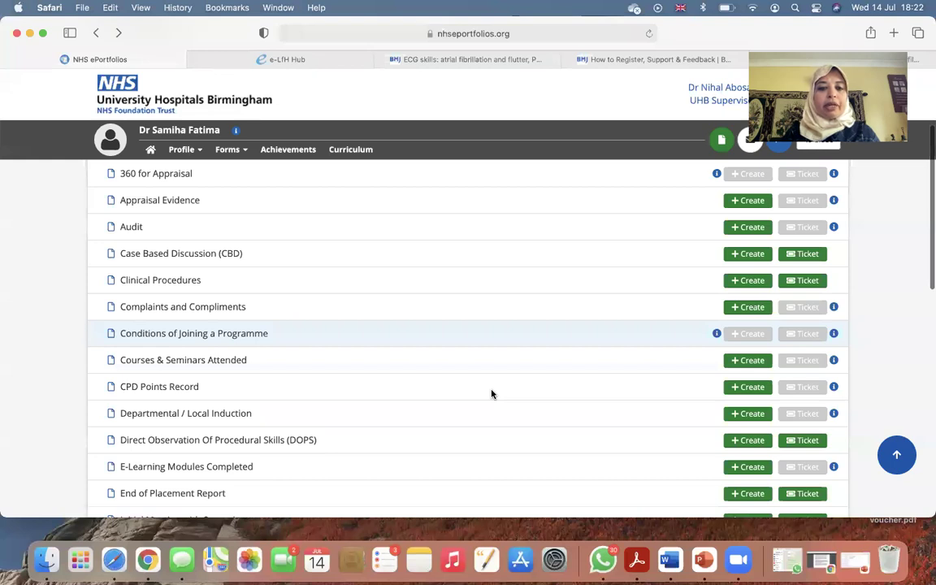
scroll(492, 395, "down", 5)
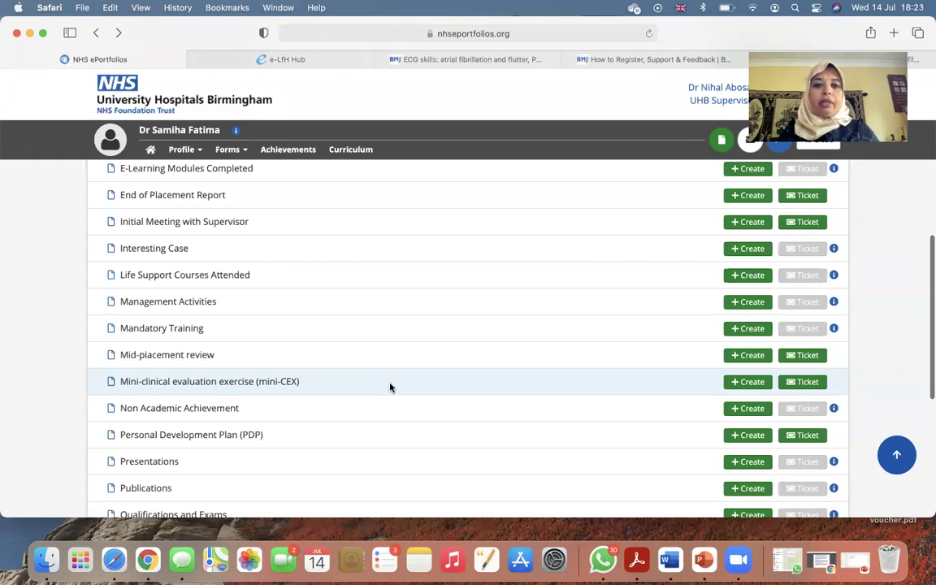
- Look through the full list of available forms, from 360 for Appraisal to the reflection, research and teaching forms
scroll(390, 387, "up", 5)
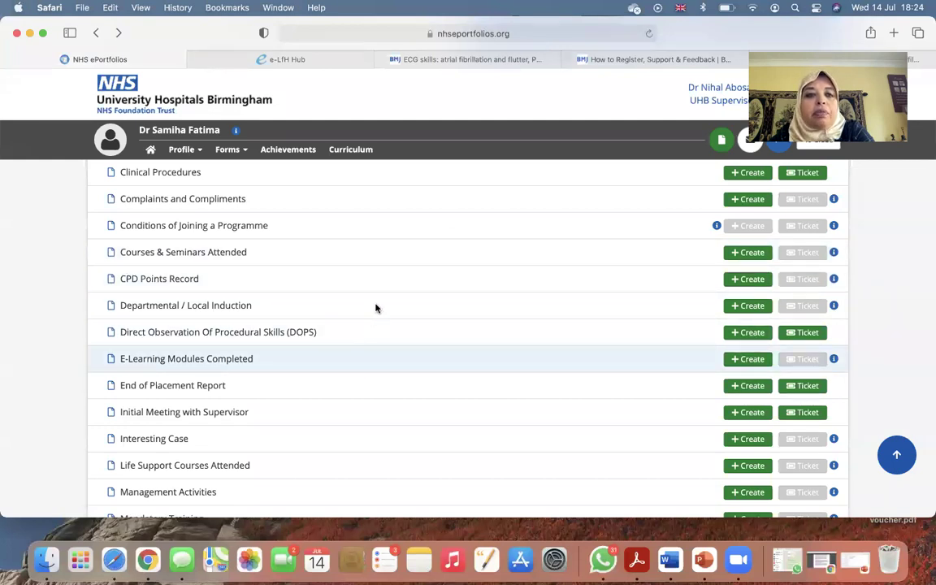
scroll(375, 308, "up", 3)
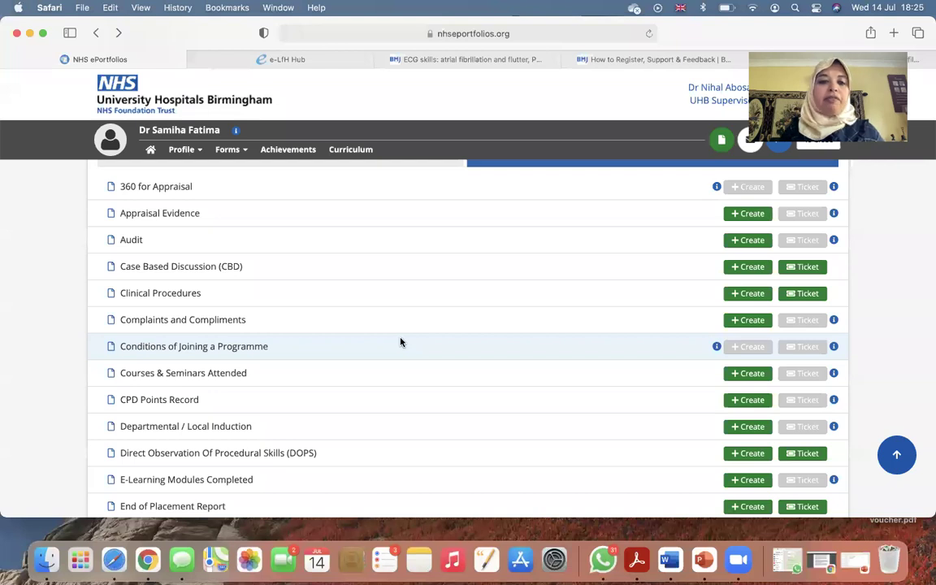
scroll(400, 342, "down", 5)
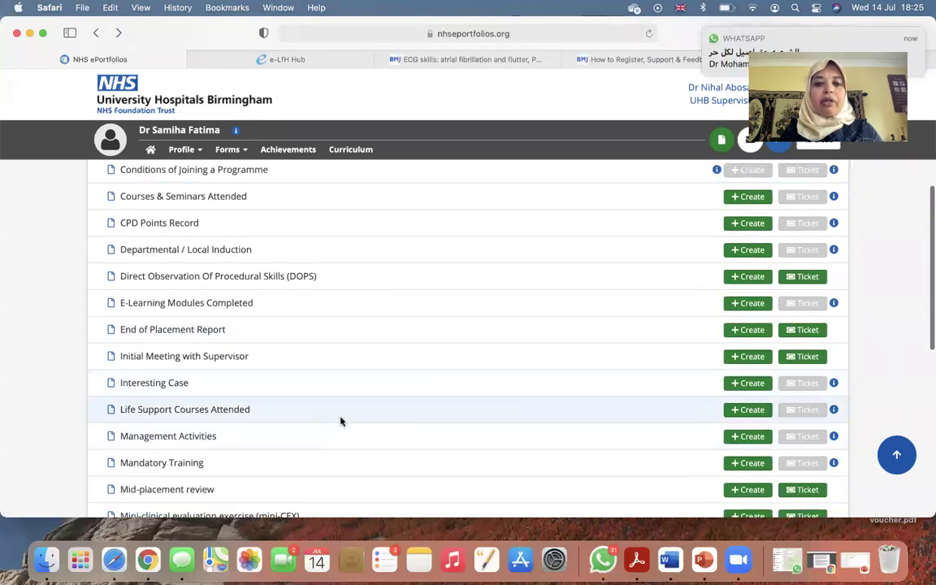
scroll(340, 420, "down", 5)
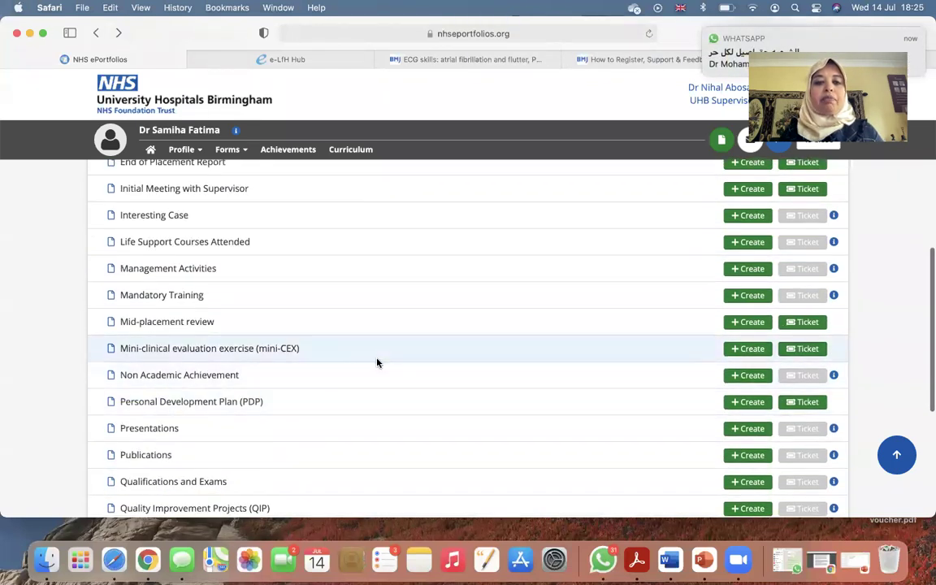
scroll(377, 361, "down", 4)
scroll(441, 403, "down", 4)
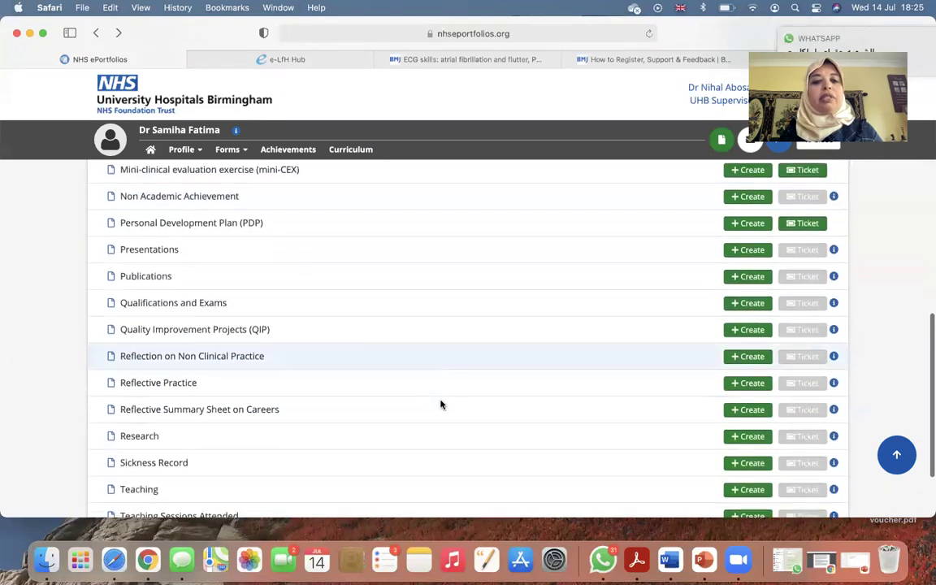
scroll(528, 288, "up", 15)
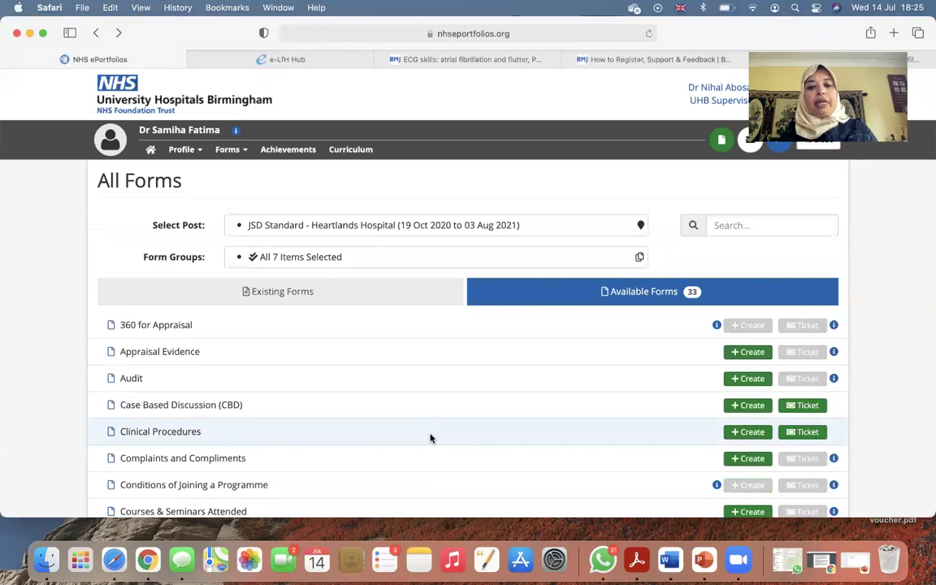
scroll(431, 439, "down", 2)
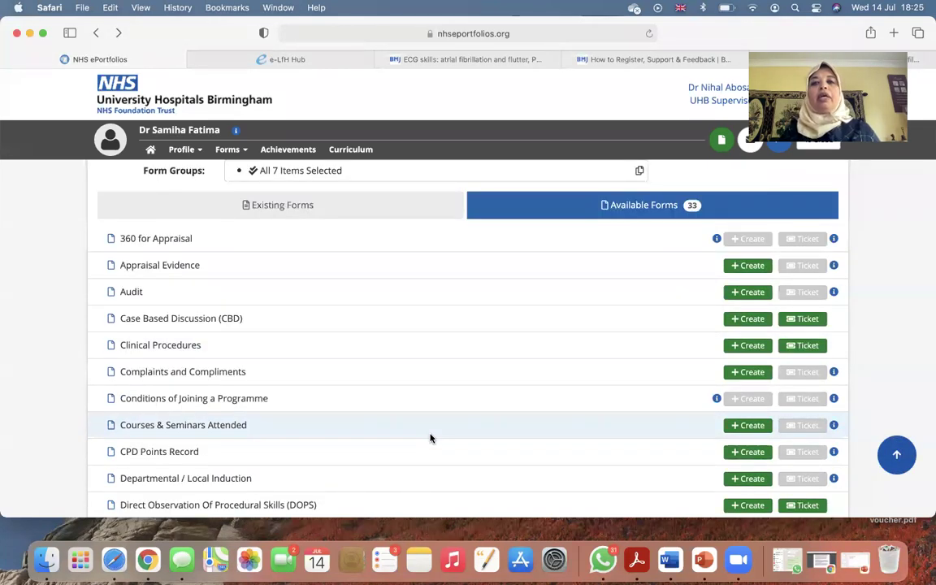
scroll(431, 439, "up", 2)
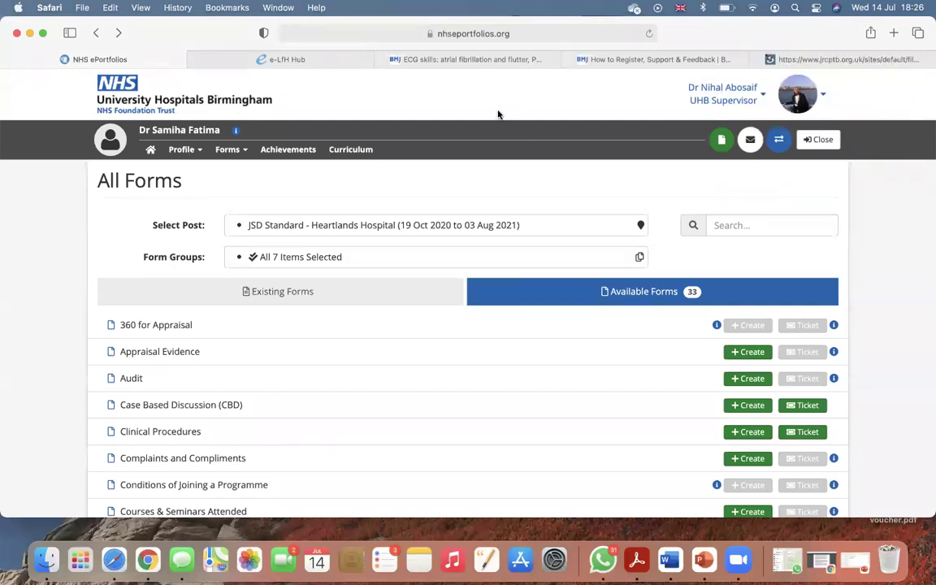
- Switch to the Physician Clinical Supervisor role and include previous trainees in the list of supervised trainees
left_click(744, 94)
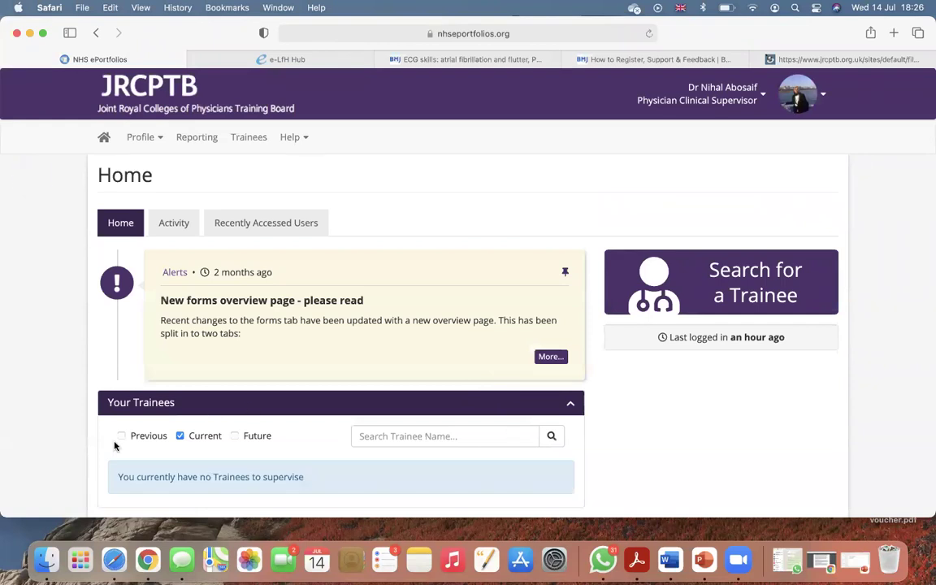
left_click(119, 438)
scroll(318, 384, "down", 10)
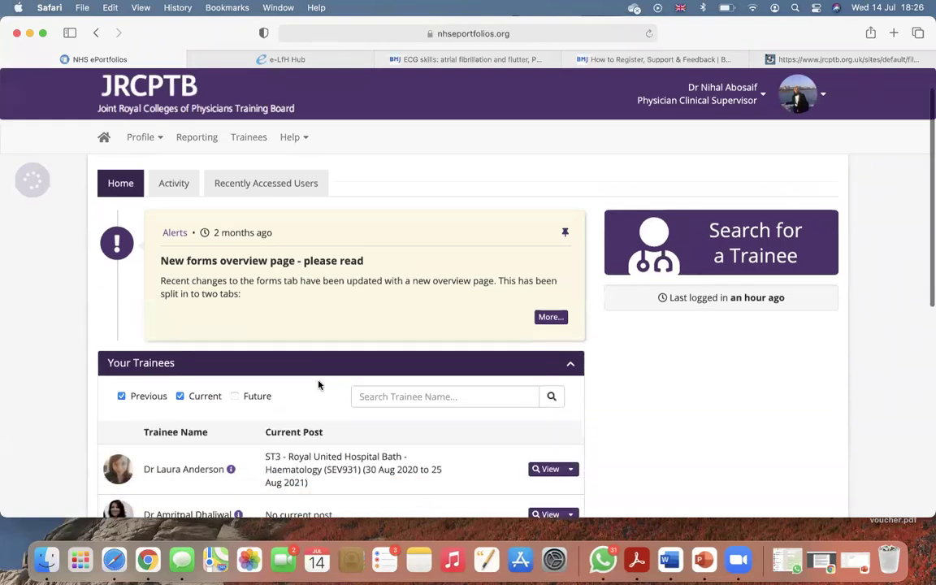
scroll(318, 383, "up", 5)
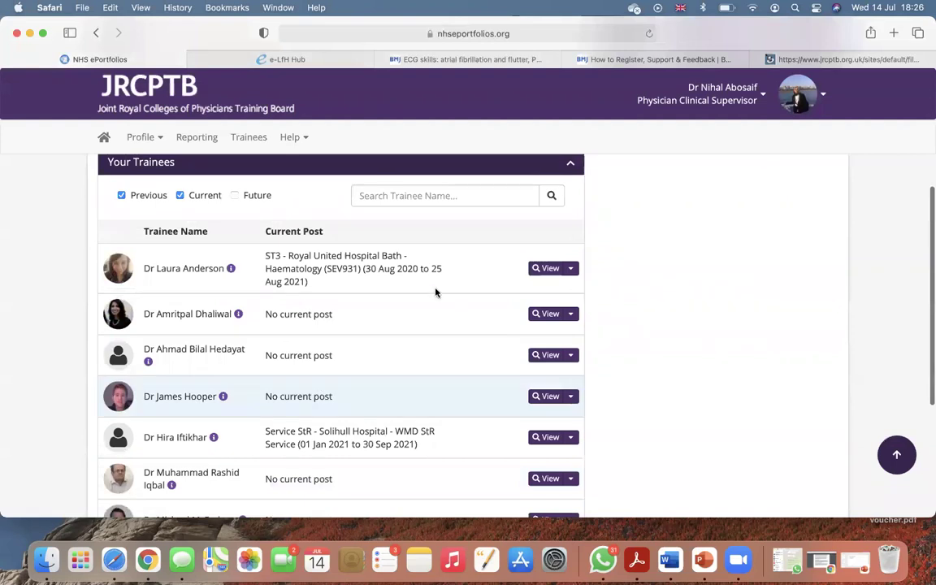
- Open the ST3 Haematology trainee's portfolio and view the Physician Haematology 2010 curricula for Specialist Training SEV931 and Service SEV StR Service
left_click(547, 268)
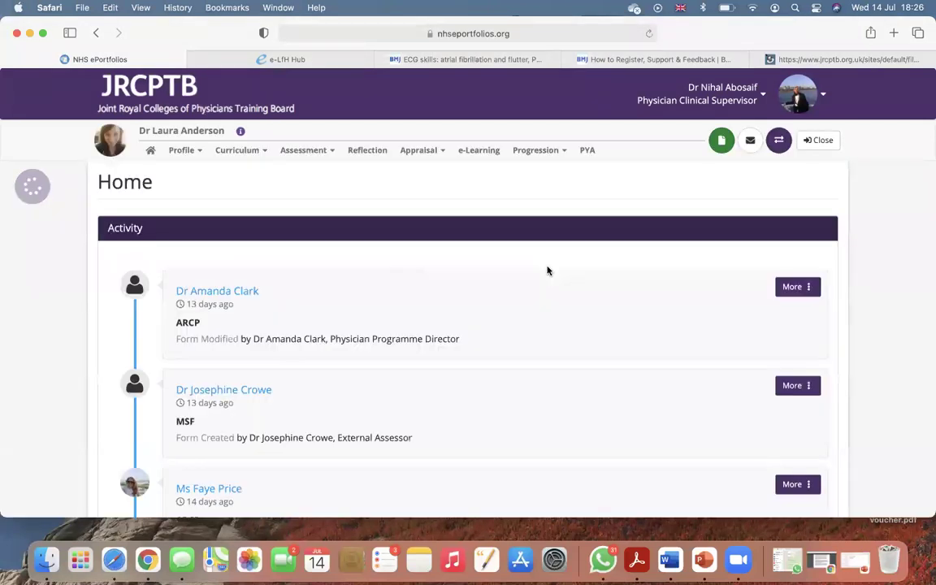
left_click(241, 152)
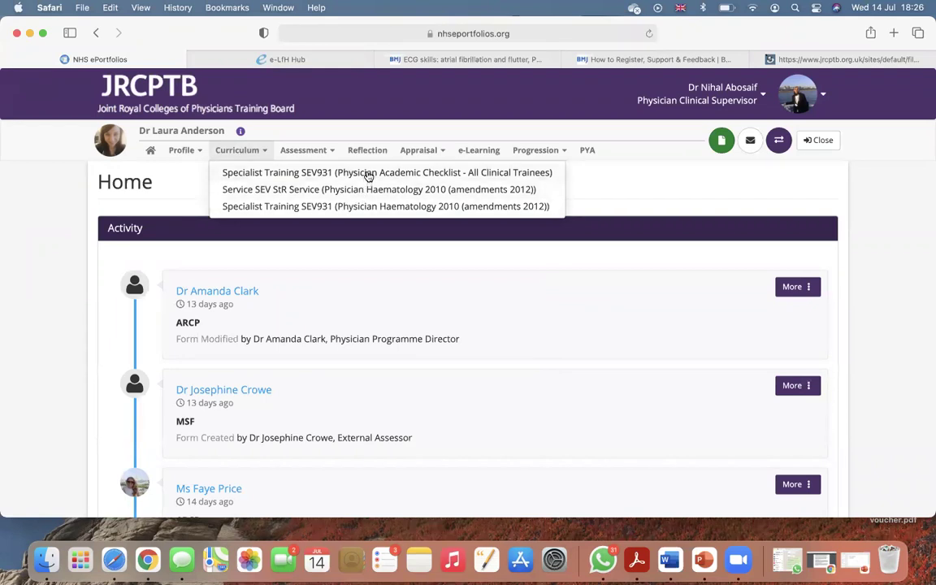
left_click(372, 208)
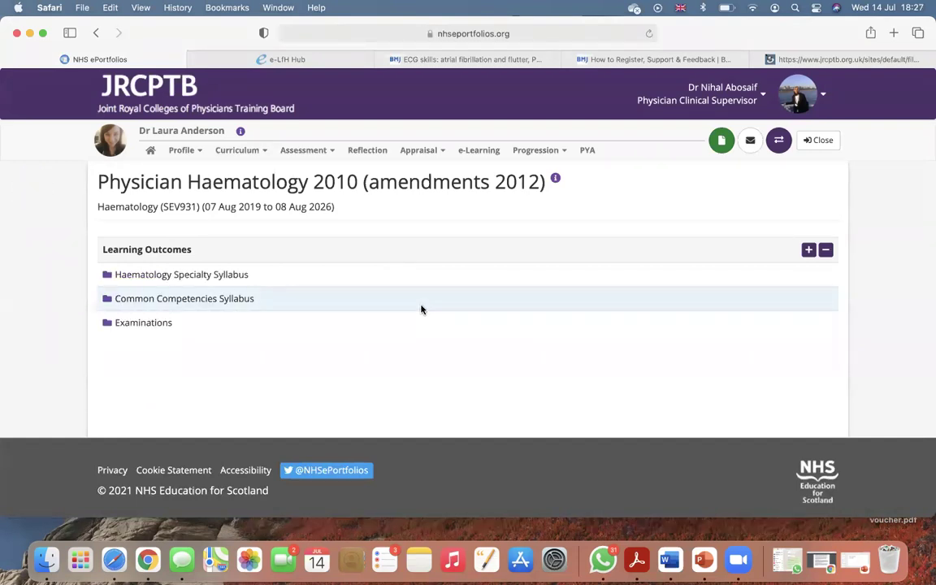
left_click(243, 149)
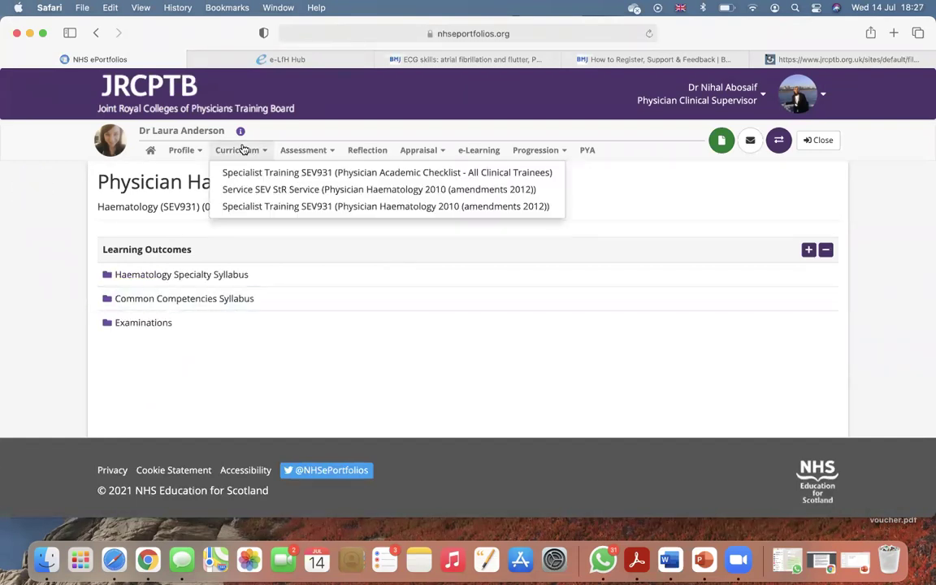
left_click(268, 190)
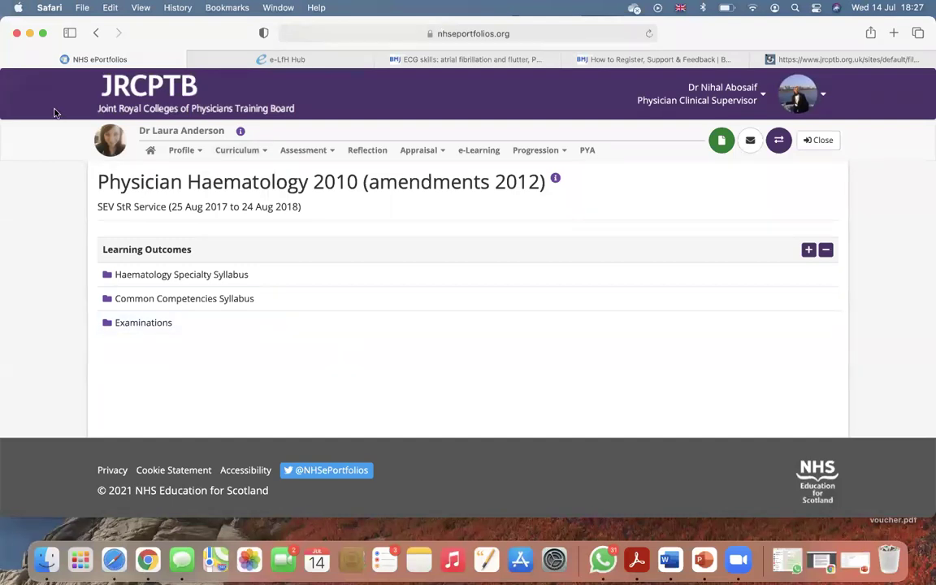
- Try to leave the Haematology trainee's portfolio by going back through the previously visited pages
left_click(96, 33)
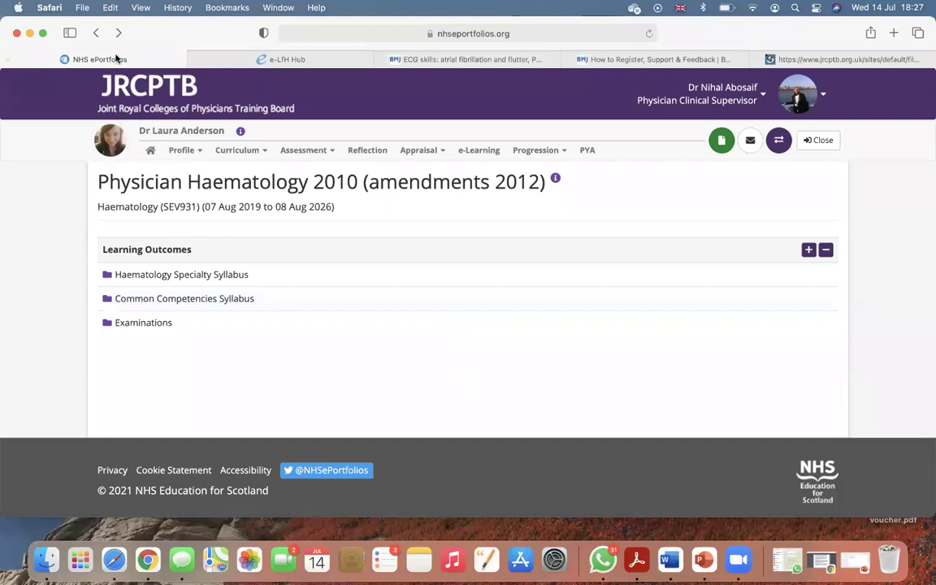
left_click(97, 35)
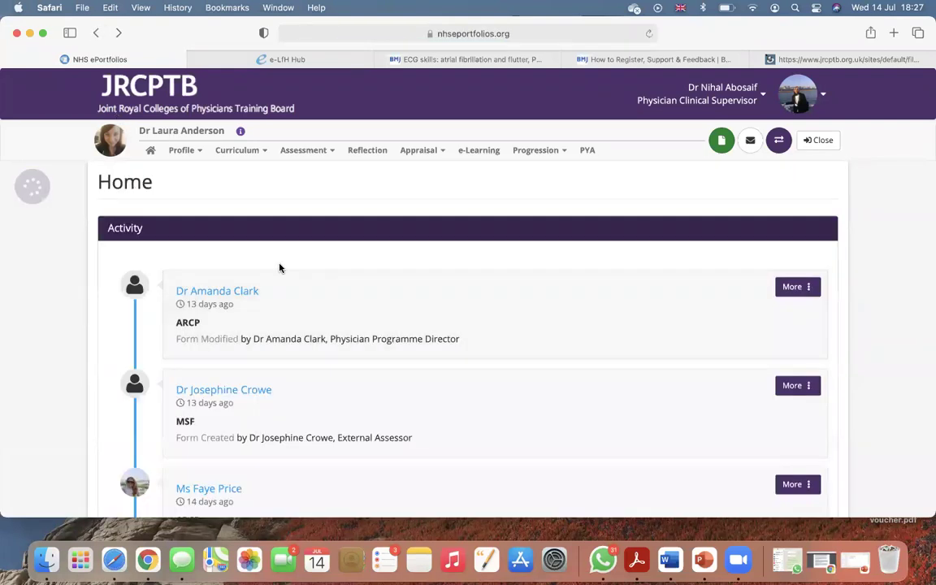
left_click(95, 36)
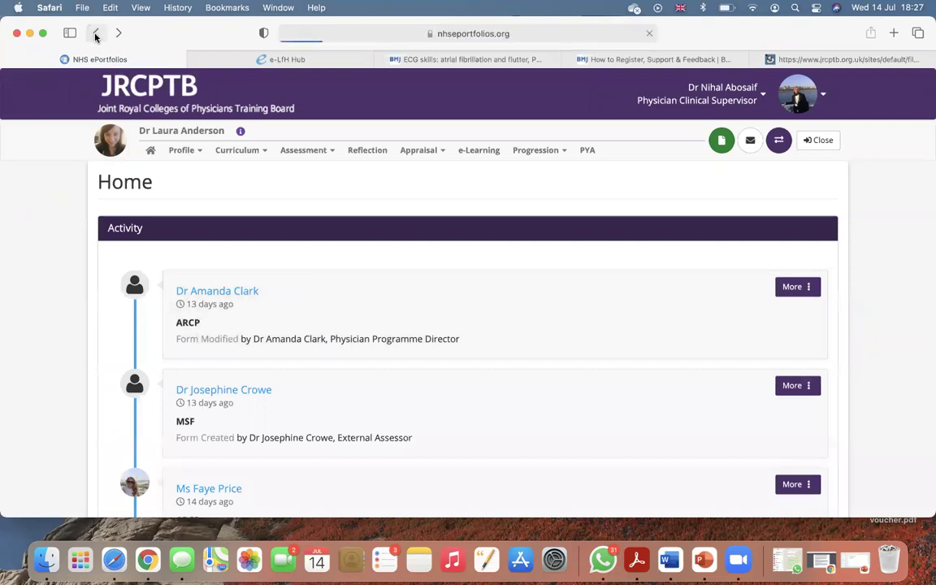
left_click(95, 36)
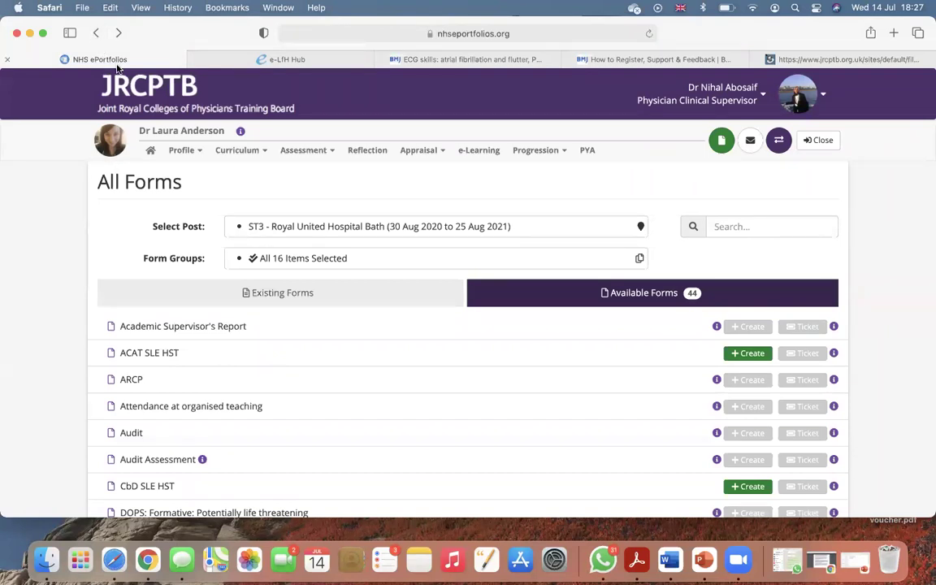
left_click(96, 34)
right_click(95, 33)
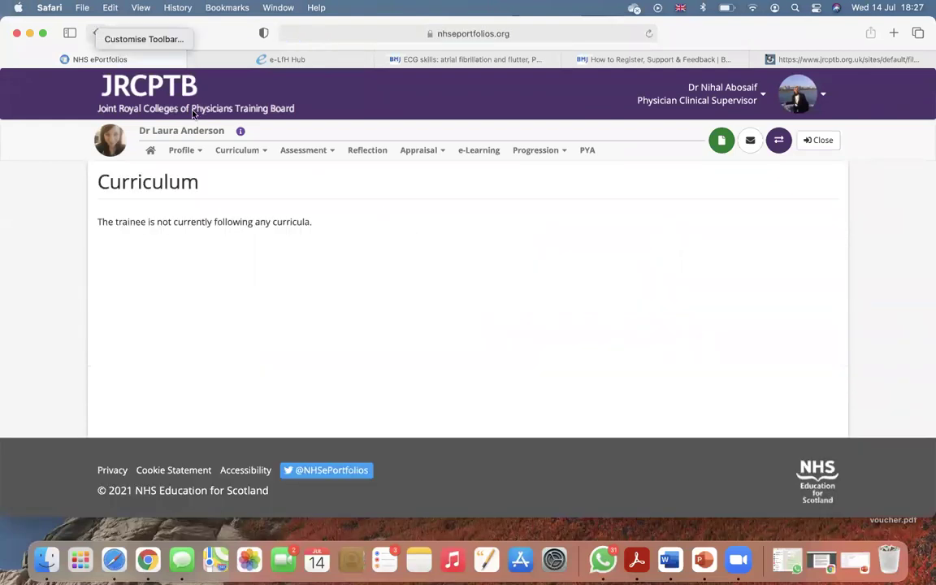
- Switch to the Physician Educational Supervisor role and list previous trainees together with the current ones
left_click(653, 89)
left_click(728, 95)
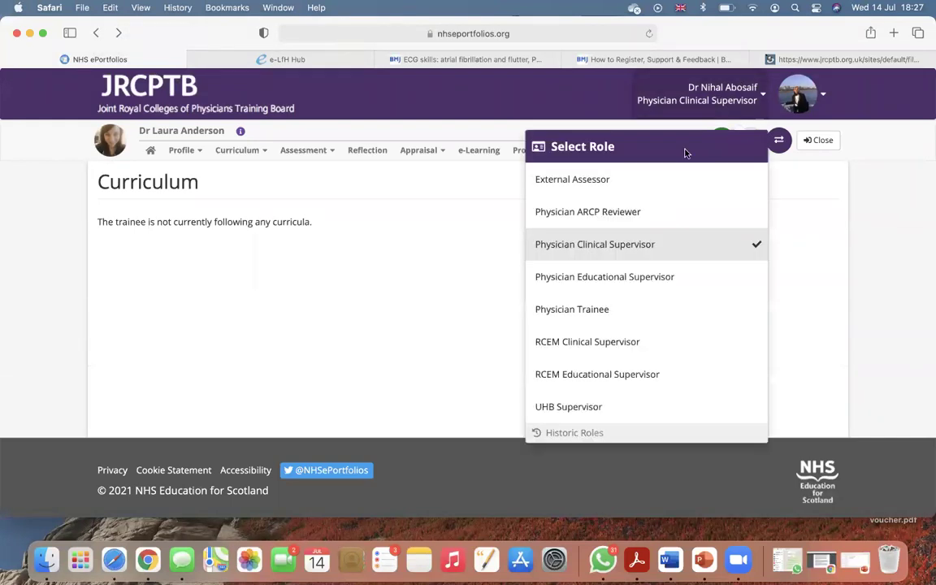
left_click(664, 276)
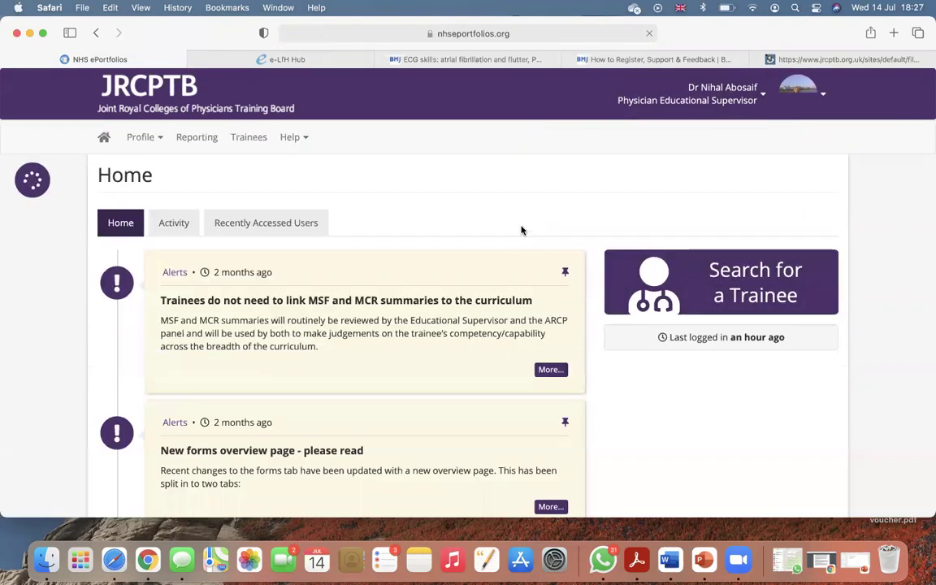
left_click(246, 138)
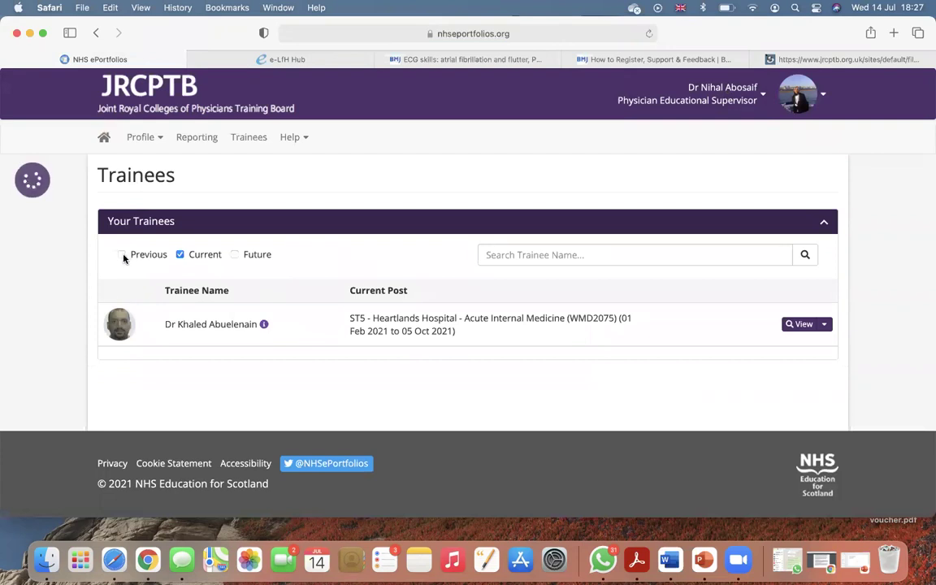
left_click(122, 255)
- Open the portfolio of the ST5 Dermatology trainee at Broadgreen Hospital and show the Core Medical Training WMD682 curriculum
scroll(309, 364, "down", 10)
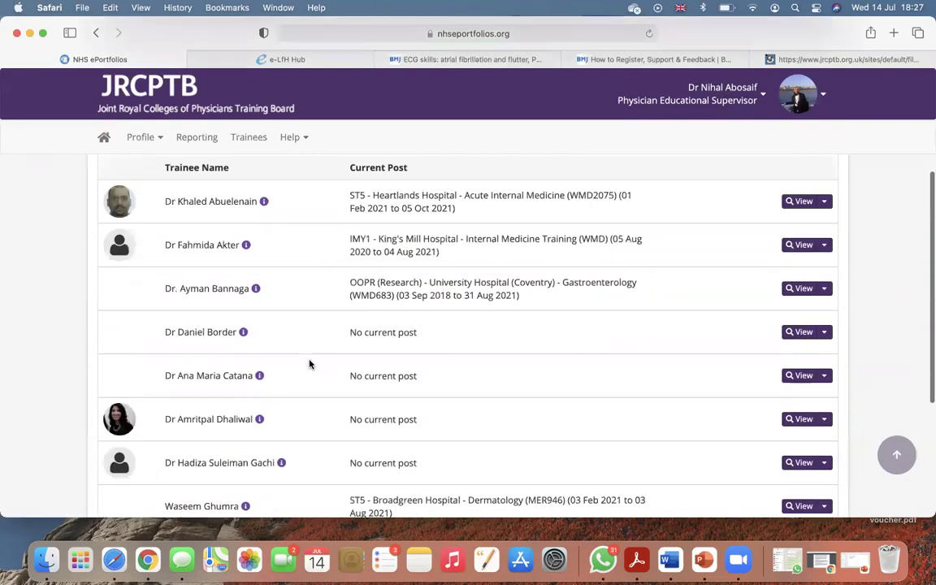
scroll(309, 365, "down", 1)
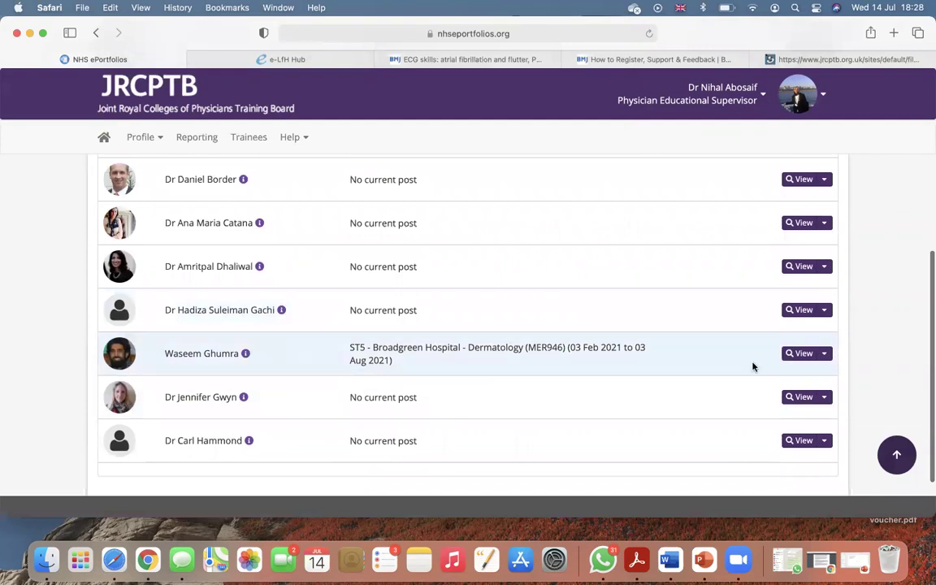
left_click(799, 356)
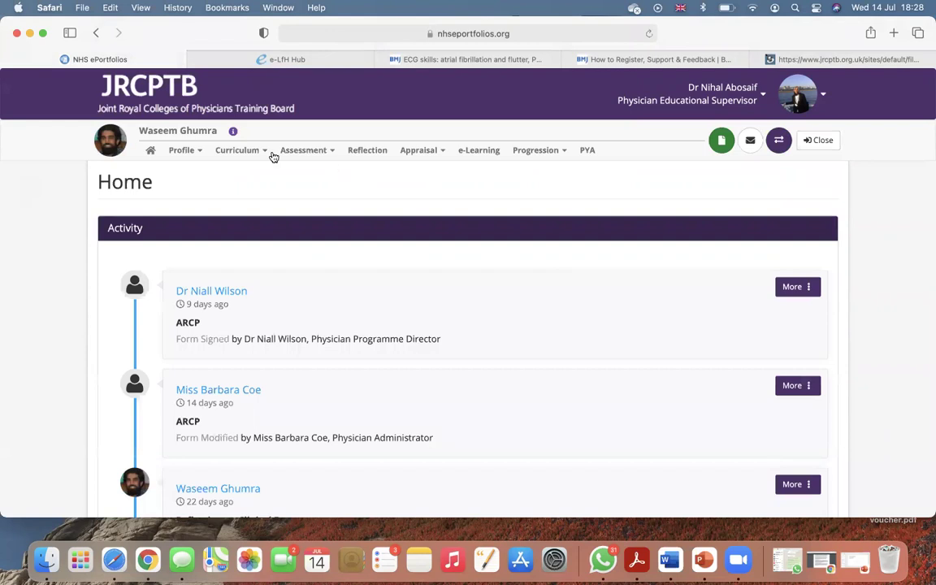
left_click(233, 152)
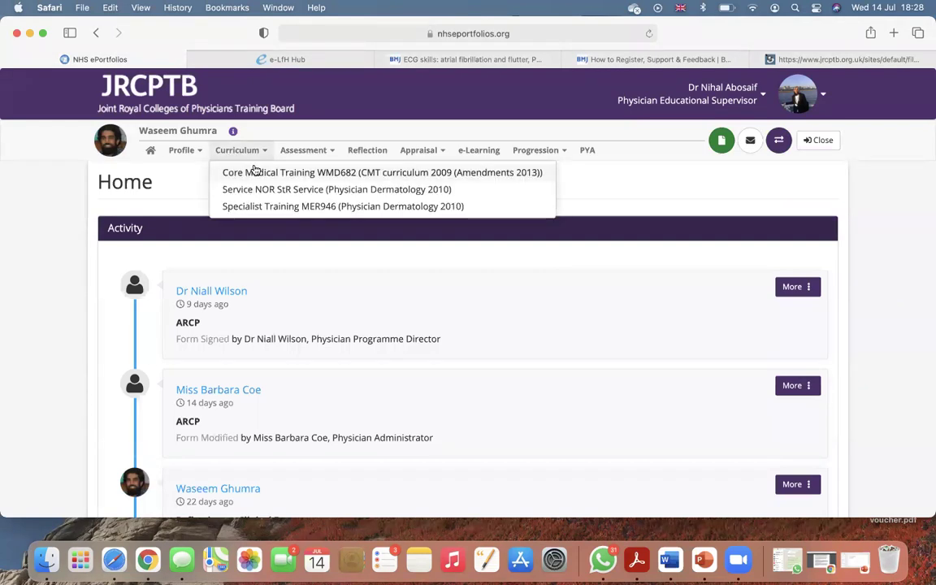
left_click(254, 171)
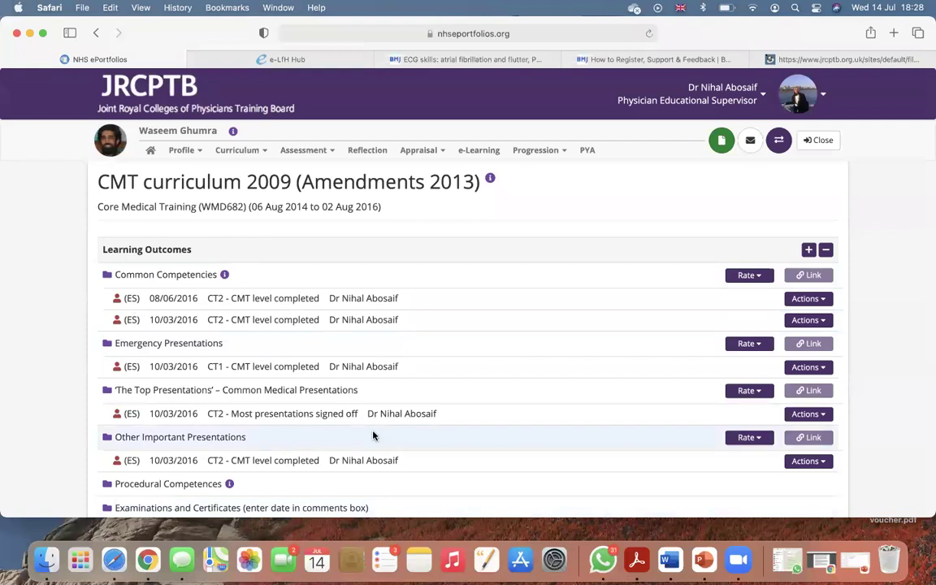
- Expand Common Competencies in the CMT curriculum and examine the supervisor ratings and linked evidence under each competency
scroll(540, 398, "down", 1)
scroll(540, 400, "down", 2)
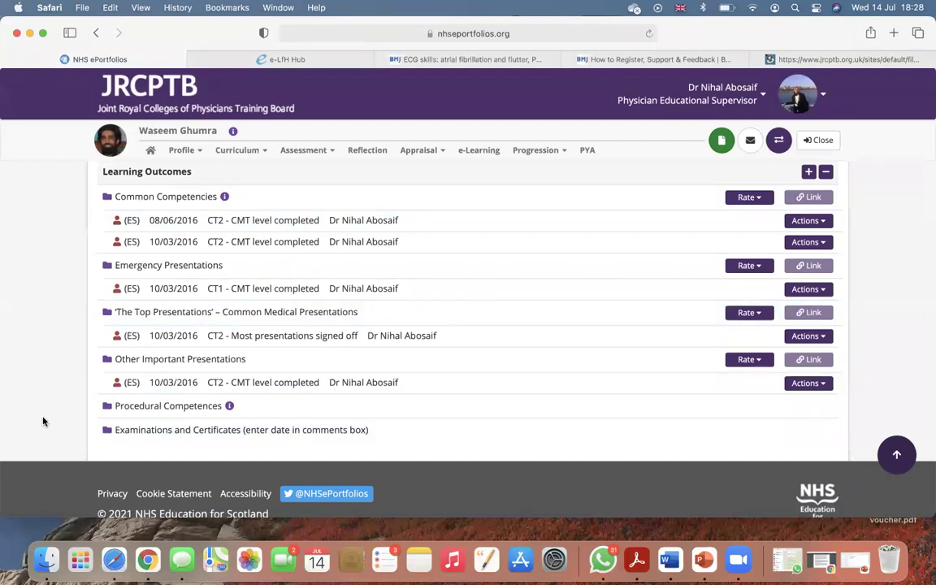
left_click(105, 200)
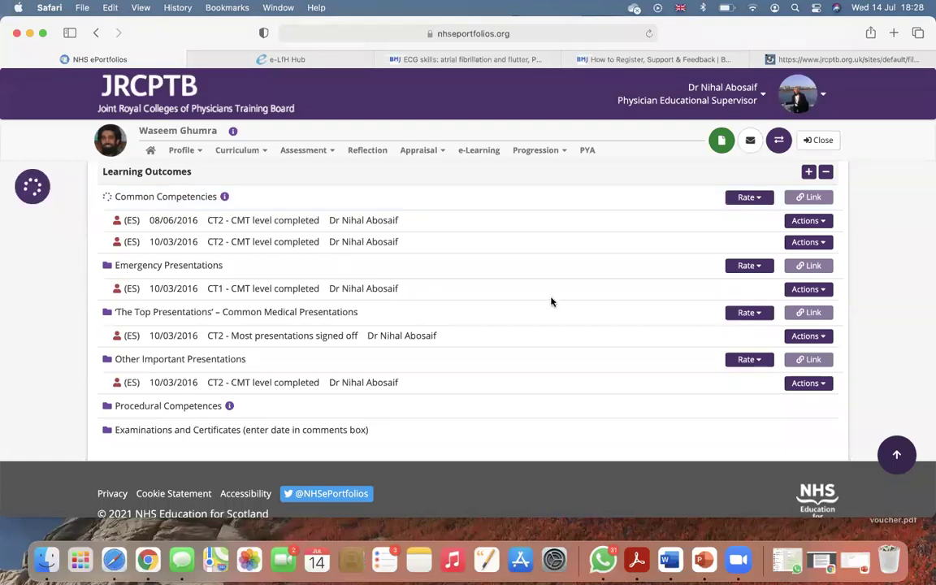
scroll(551, 301, "down", 3)
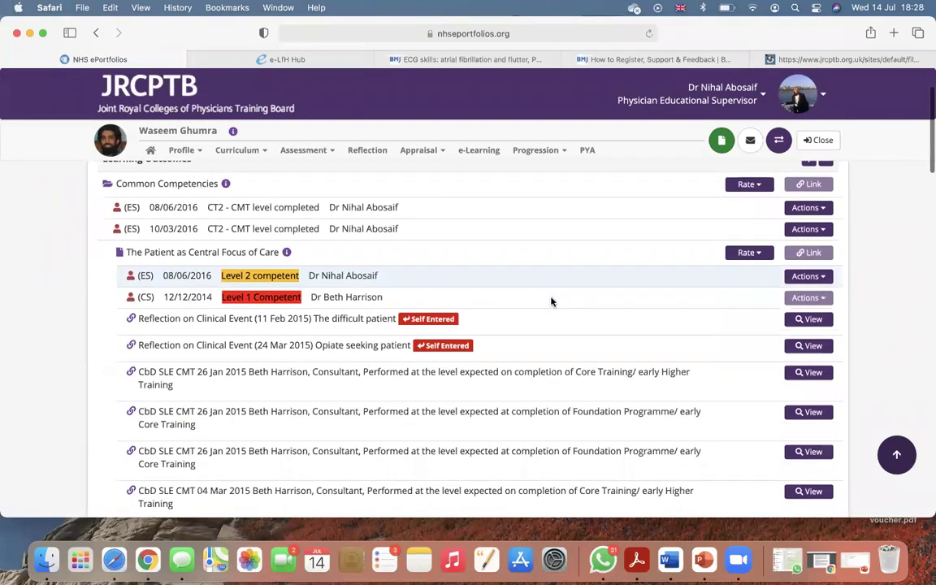
scroll(551, 298, "down", 5)
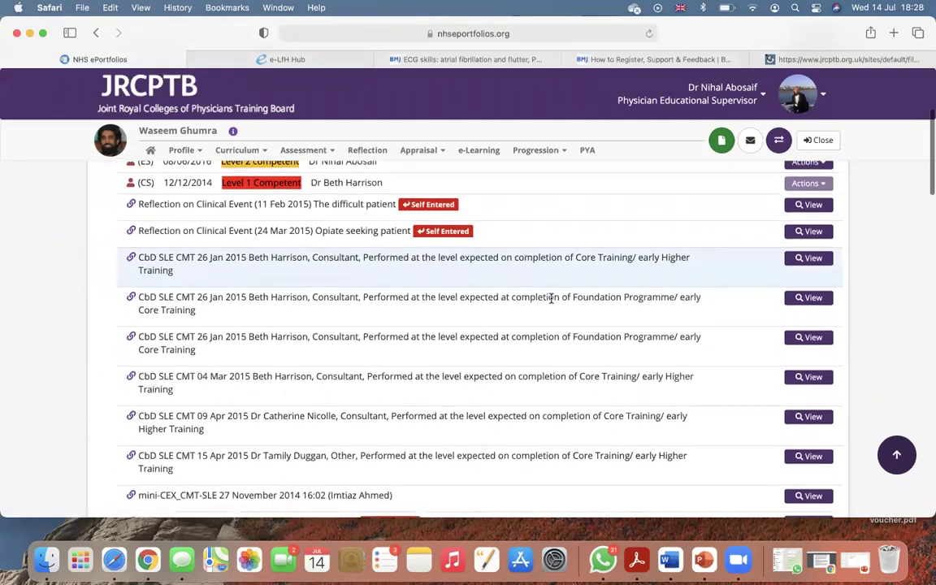
scroll(551, 293, "down", 7)
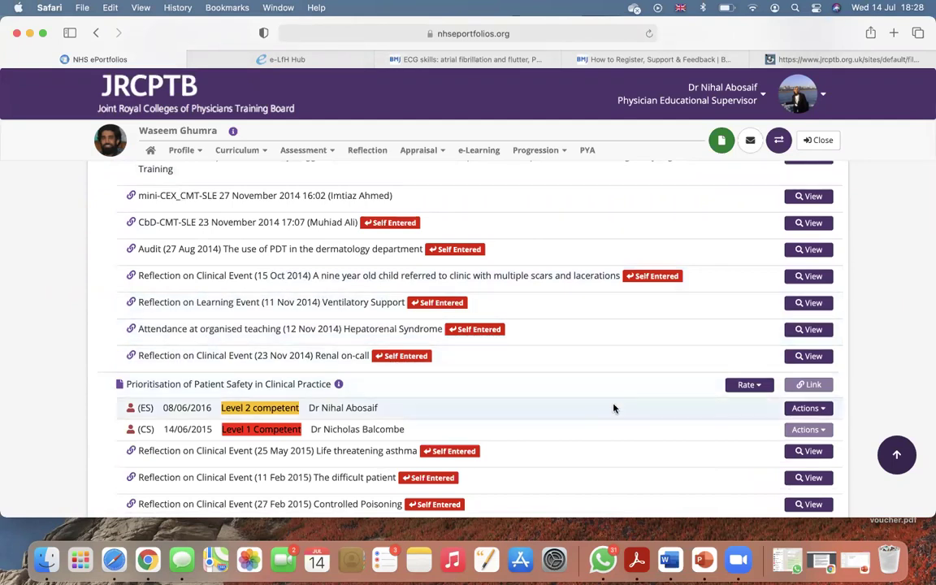
scroll(612, 408, "down", 6)
scroll(613, 408, "down", 3)
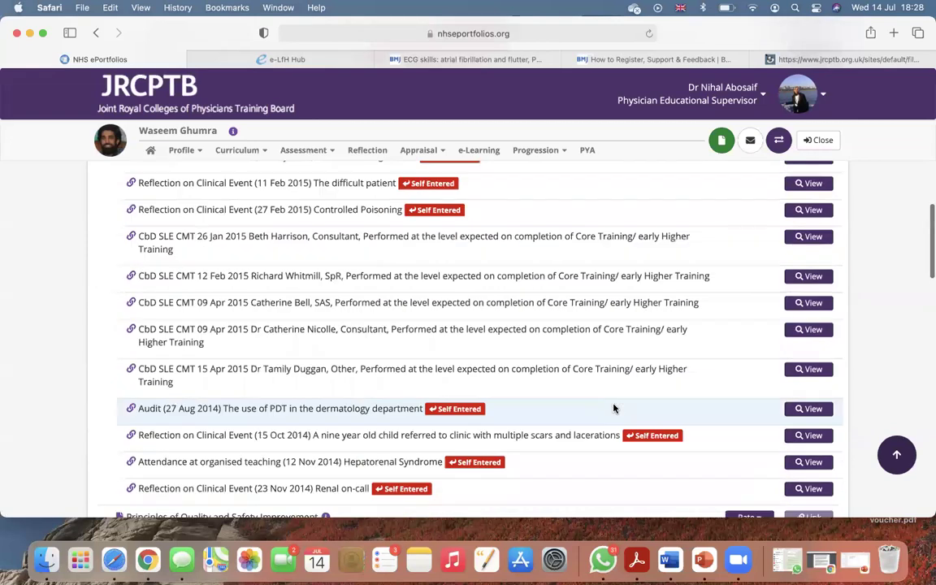
- Collapse Common Competencies in the CMT curriculum and expand Emergency Presentations
scroll(614, 408, "up", 5)
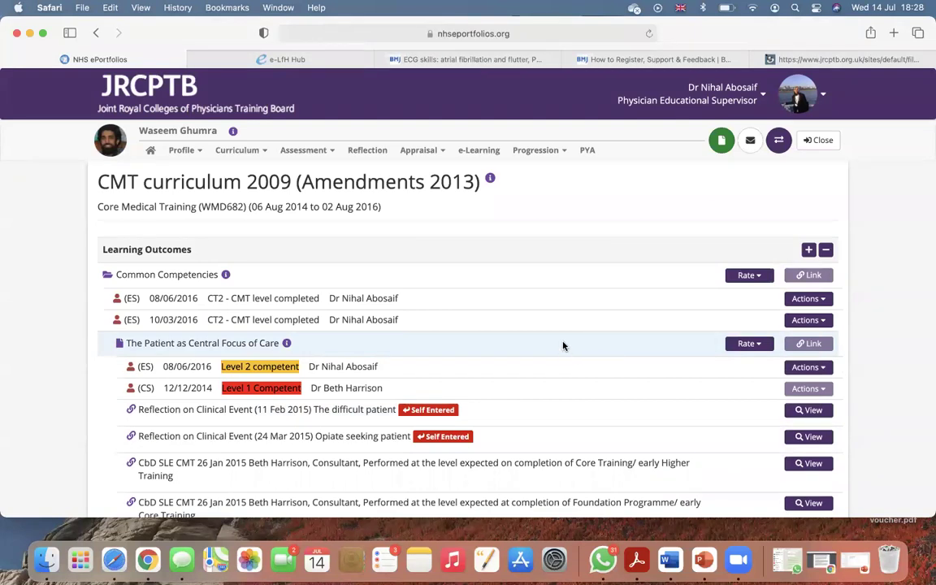
left_click(108, 276)
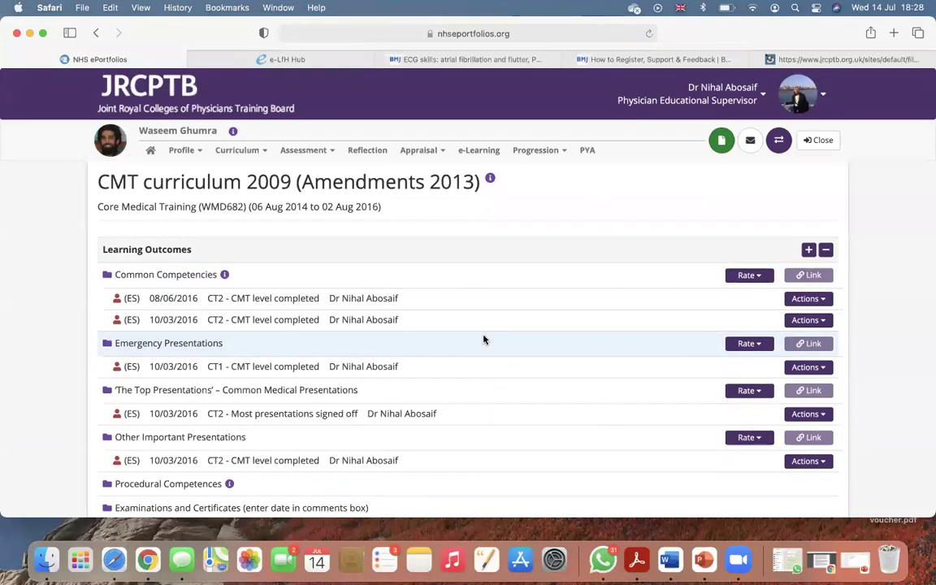
scroll(479, 325, "down", 1)
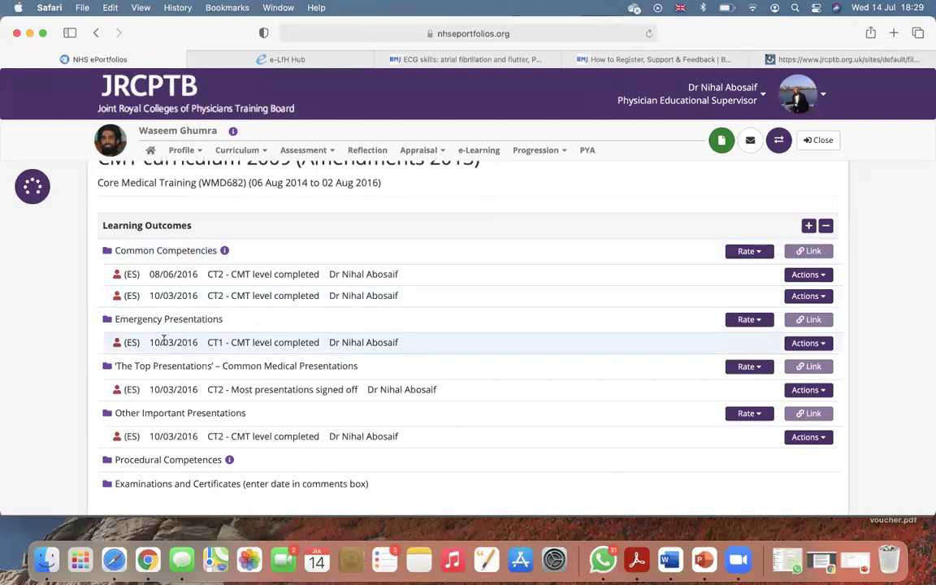
left_click(108, 320)
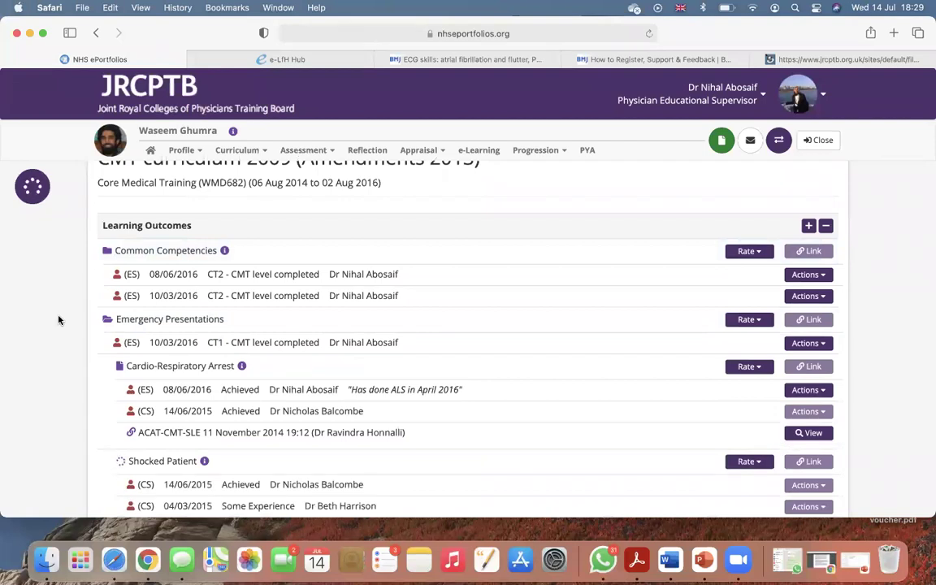
- Examine the supervisor ratings and linked evidence for the emergency presentations from Cardio-Respiratory Arrest through Anaphylaxis
scroll(479, 313, "down", 4)
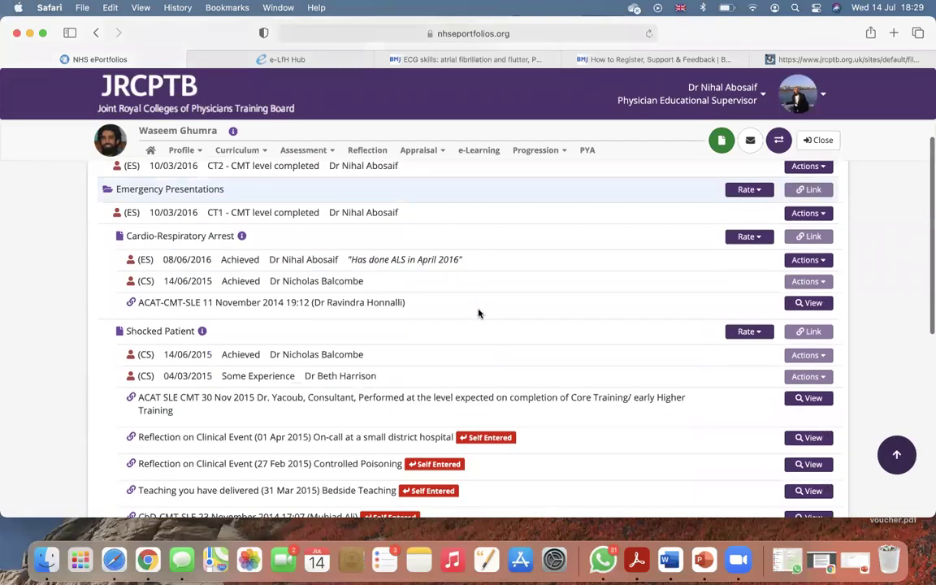
scroll(479, 314, "down", 2)
scroll(482, 269, "up", 2)
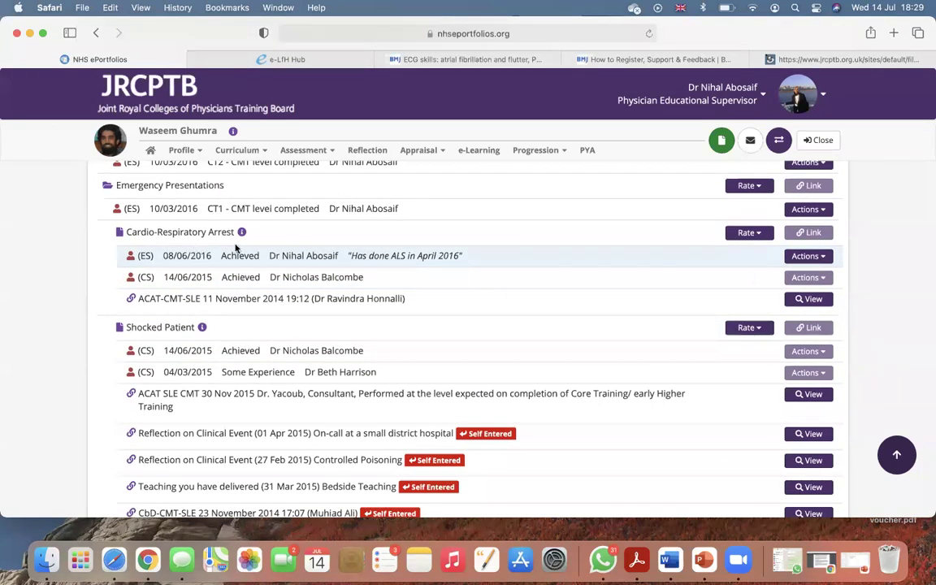
scroll(524, 312, "down", 8)
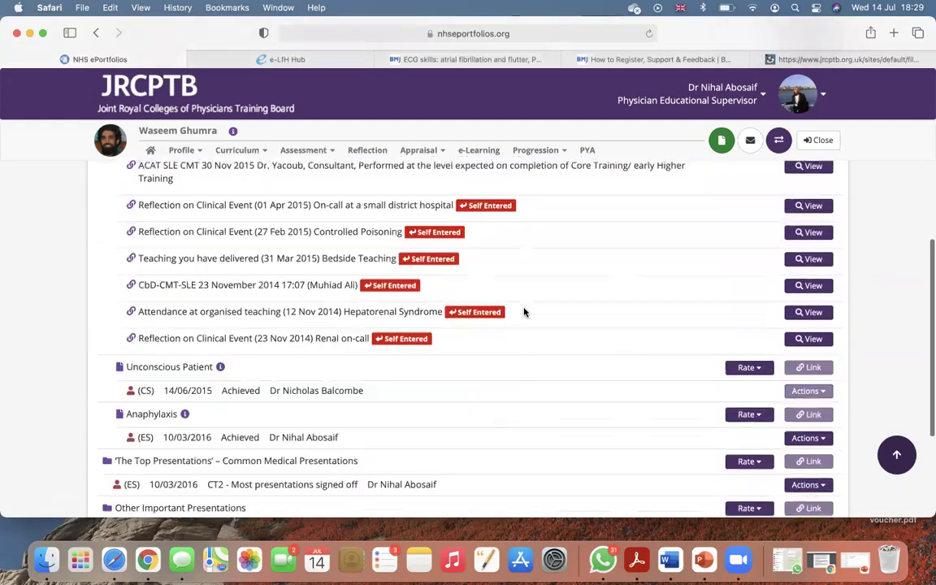
left_click(442, 294)
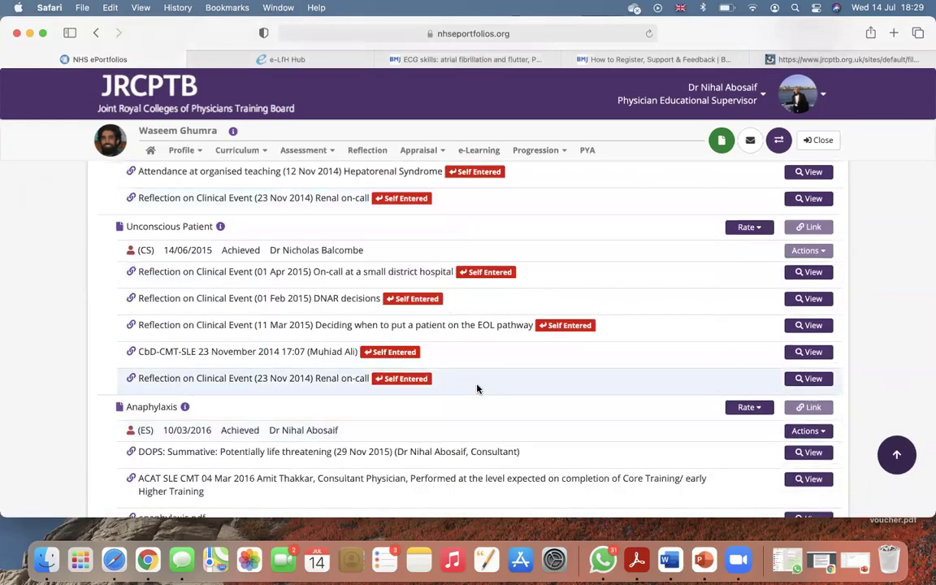
scroll(477, 388, "up", 3)
scroll(477, 388, "up", 8)
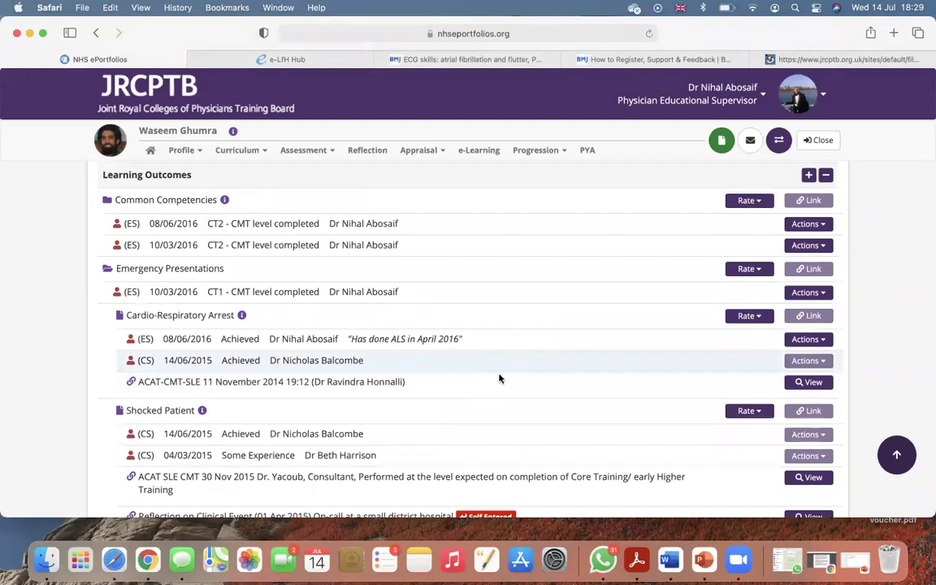
scroll(439, 367, "down", 2)
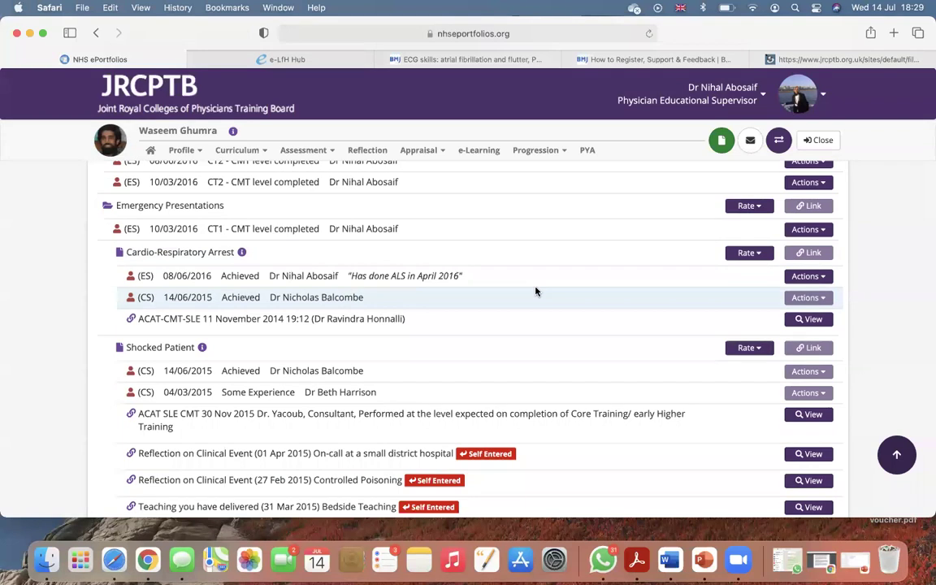
scroll(536, 291, "down", 1)
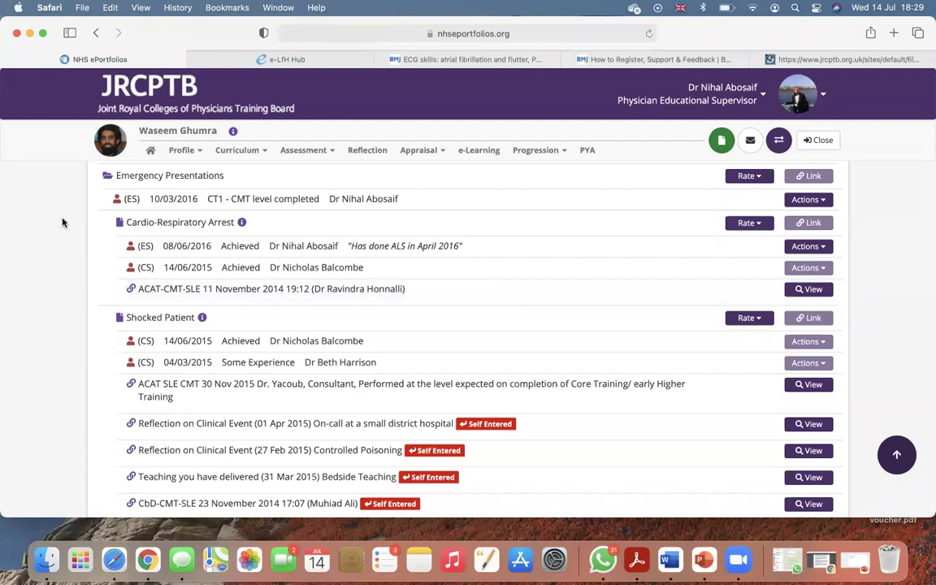
- Collapse Emergency Presentations and review the ratings and linked evidence under 'The Top Presentations', from Acute kidney injury to Confusion, Acute / Delirium
left_click(105, 178)
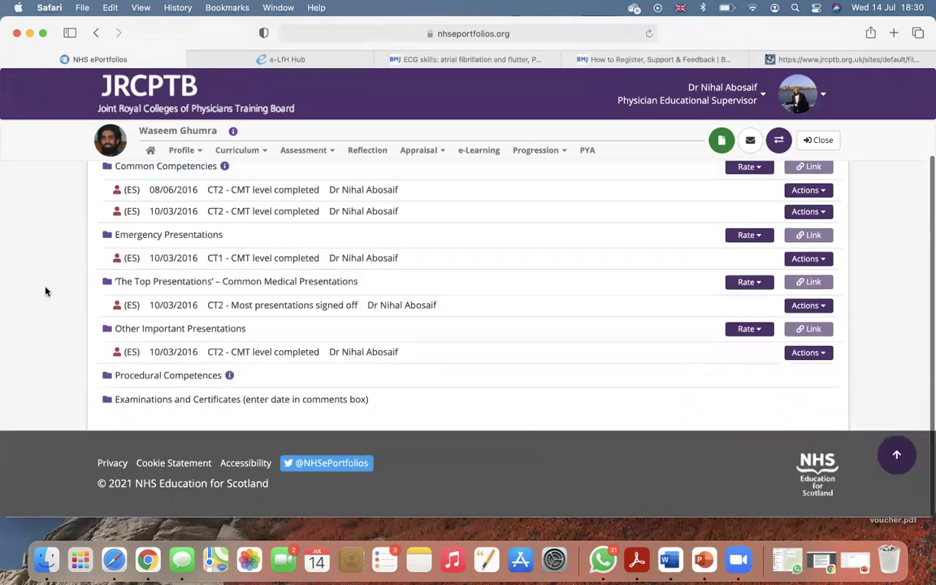
left_click(105, 281)
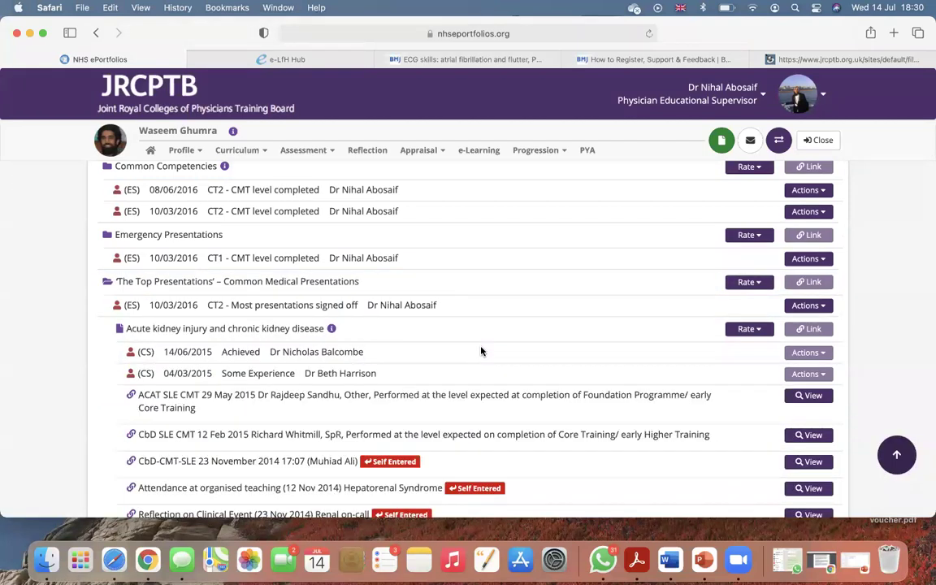
scroll(481, 351, "down", 1)
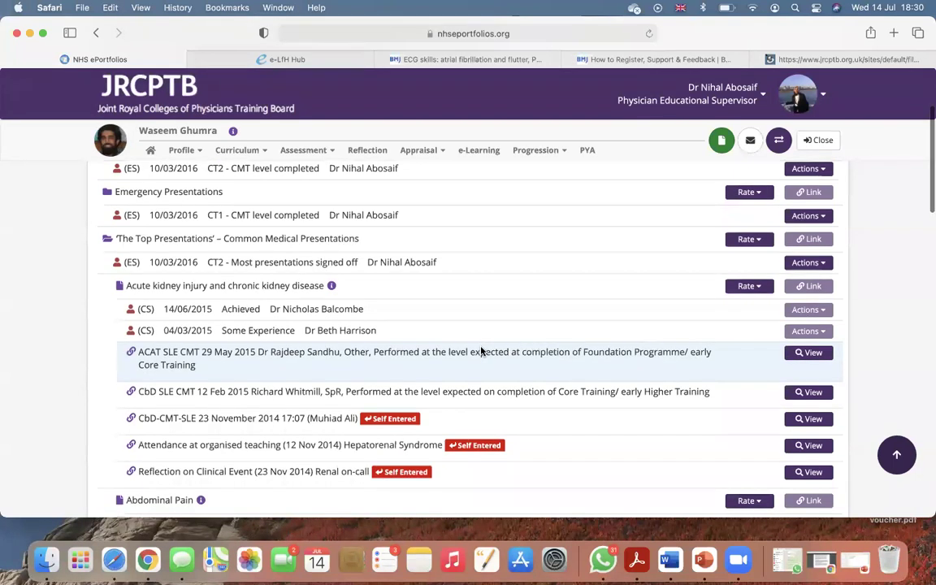
scroll(482, 351, "down", 10)
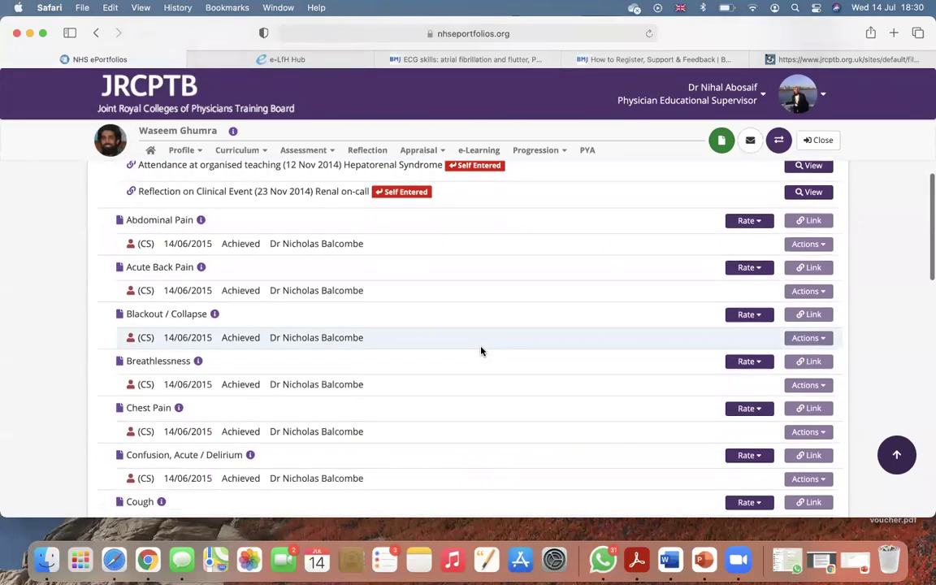
scroll(481, 351, "down", 2)
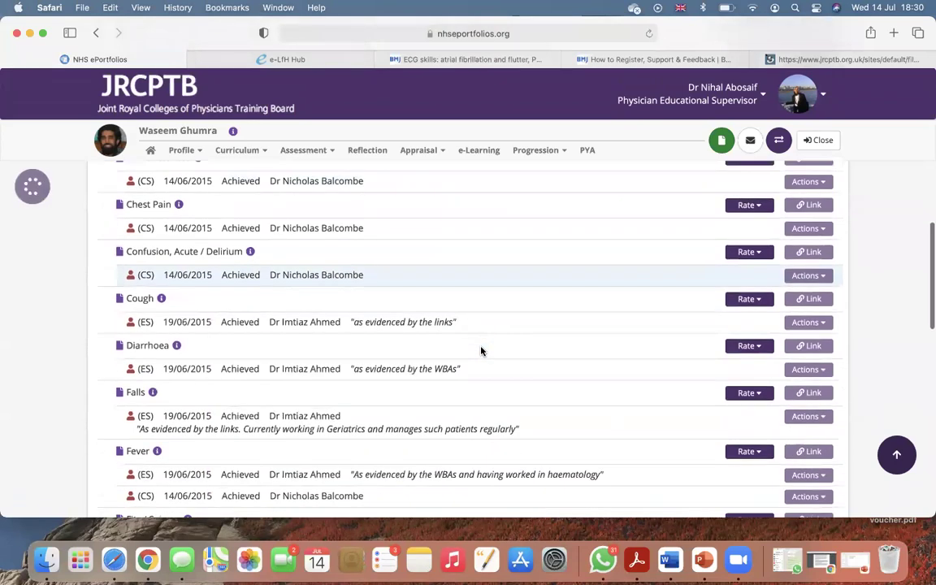
scroll(482, 351, "down", 6)
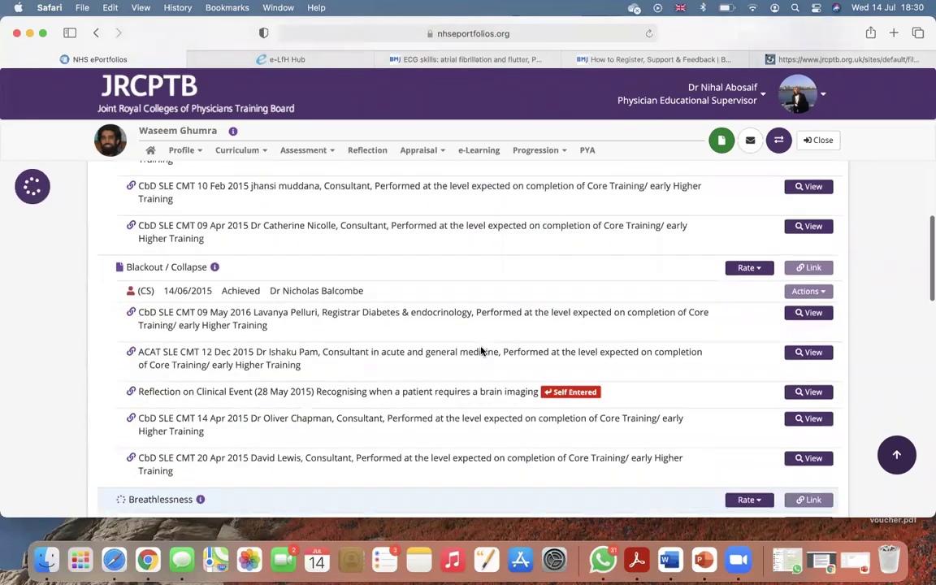
scroll(481, 351, "down", 10)
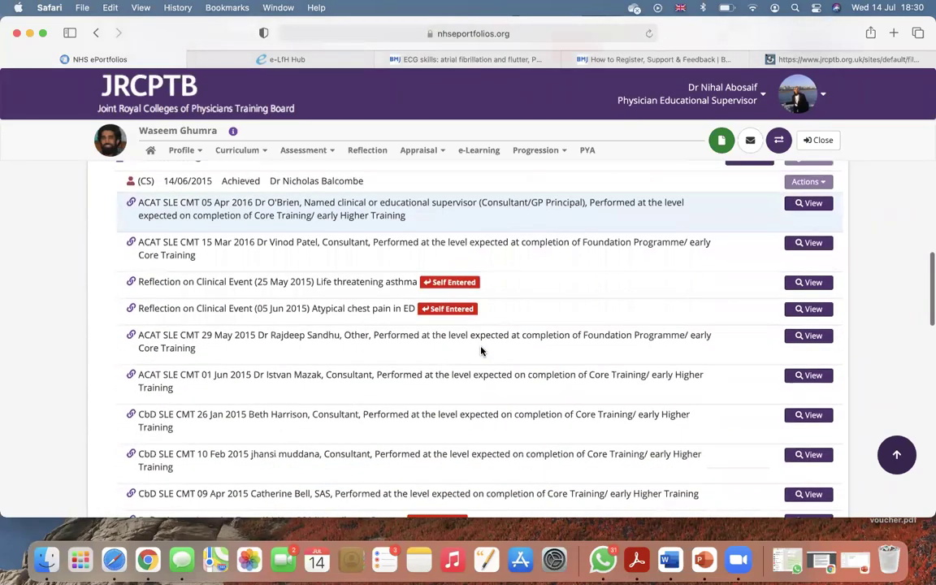
scroll(481, 351, "down", 2)
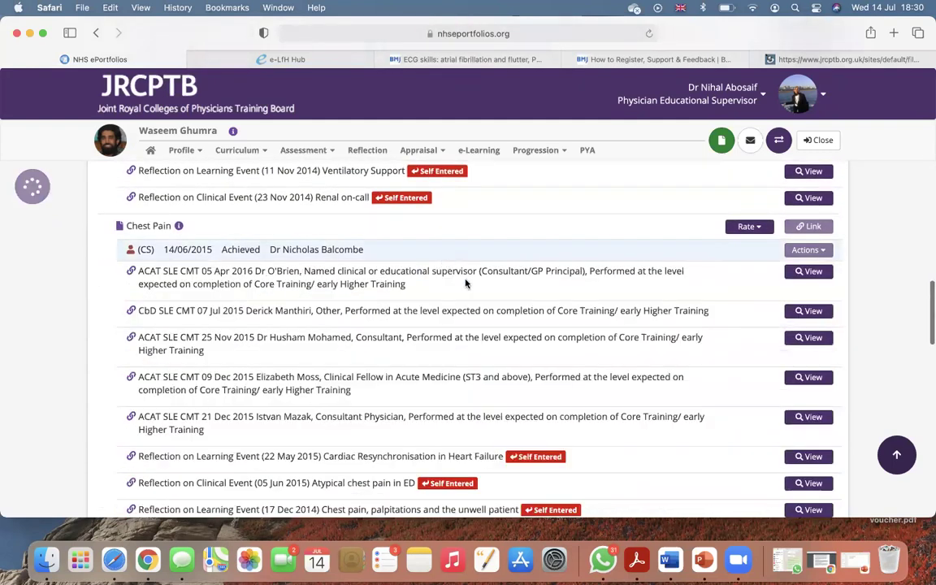
scroll(420, 326, "down", 2)
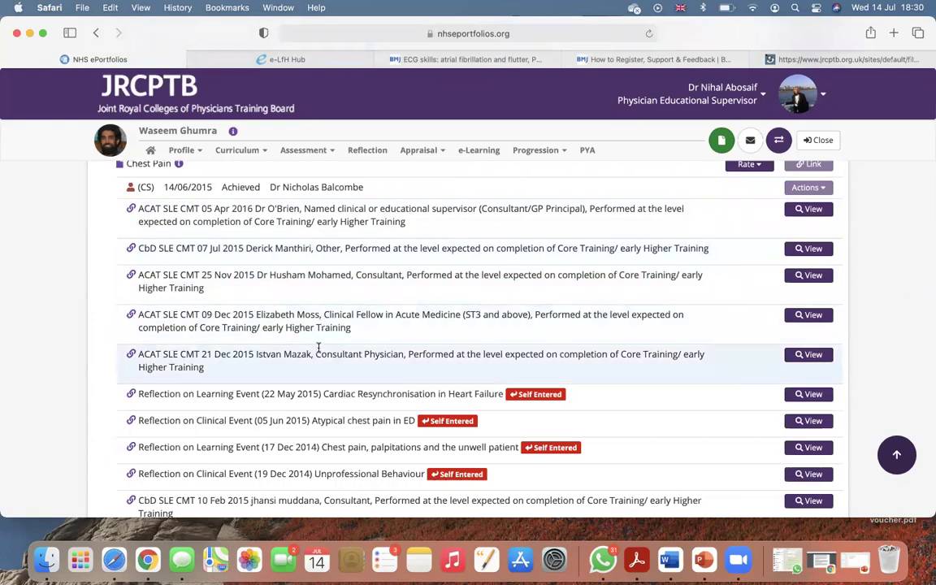
scroll(319, 349, "down", 6)
scroll(317, 309, "down", 2)
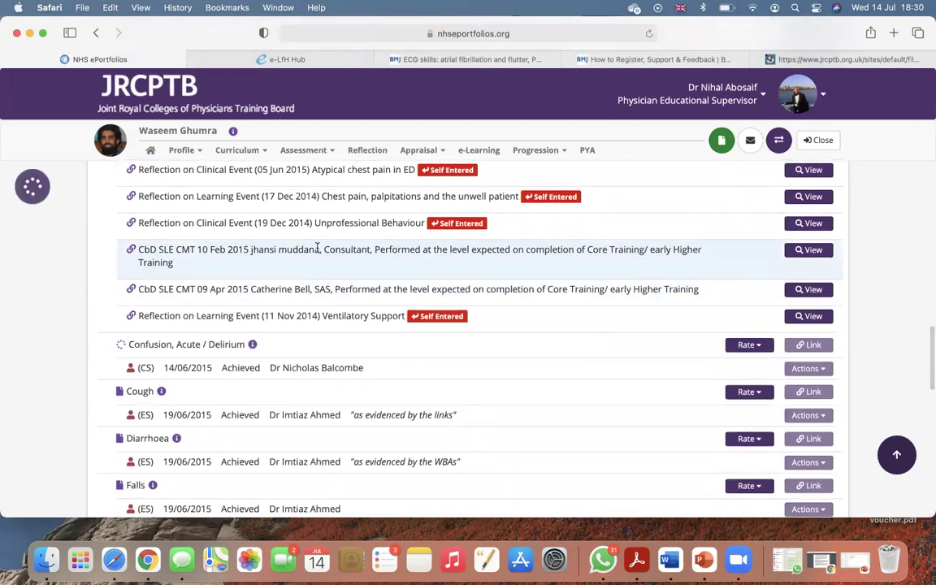
scroll(317, 248, "down", 1)
scroll(317, 248, "down", 1)
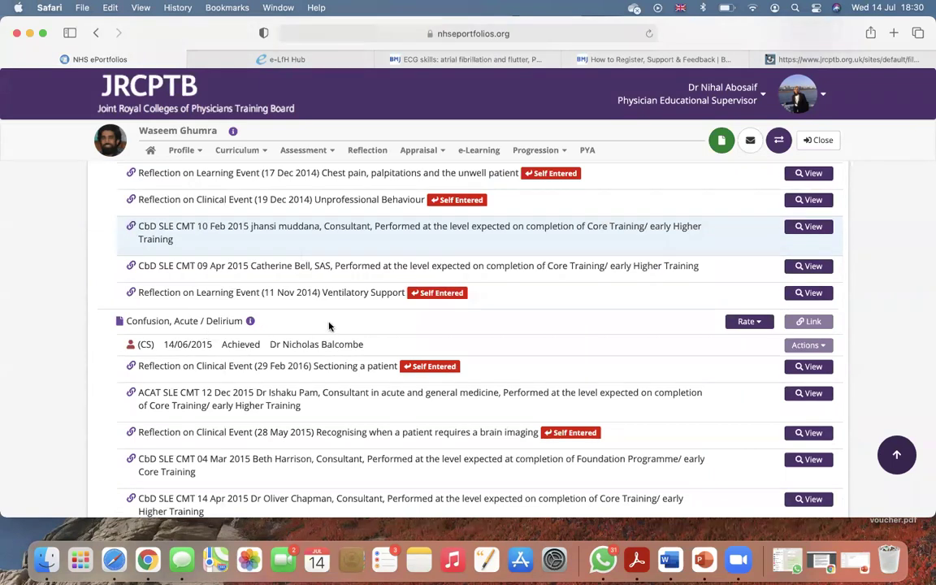
- Return to the start of 'The Top Presentations', collapse that section and expand Other Important Presentations
scroll(329, 317, "up", 15)
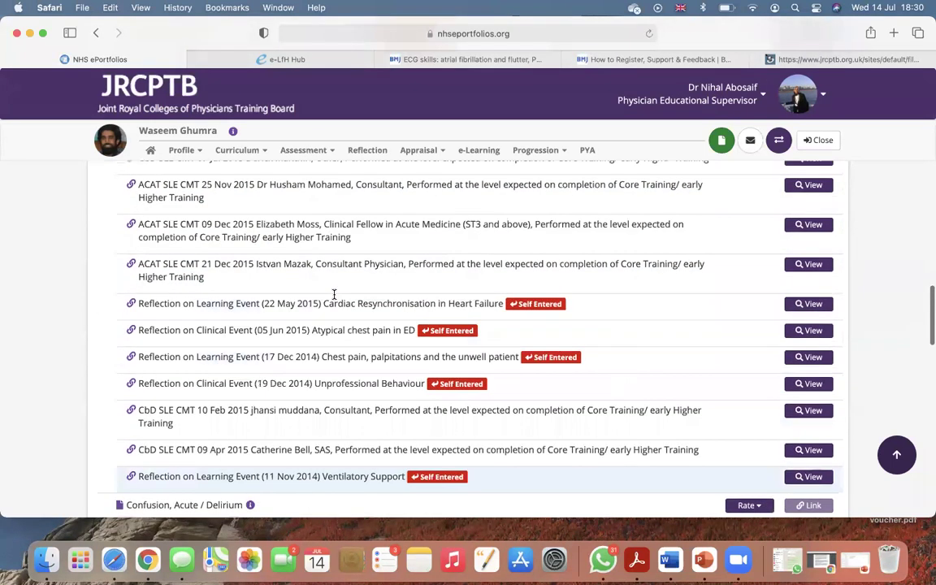
scroll(333, 295, "up", 15)
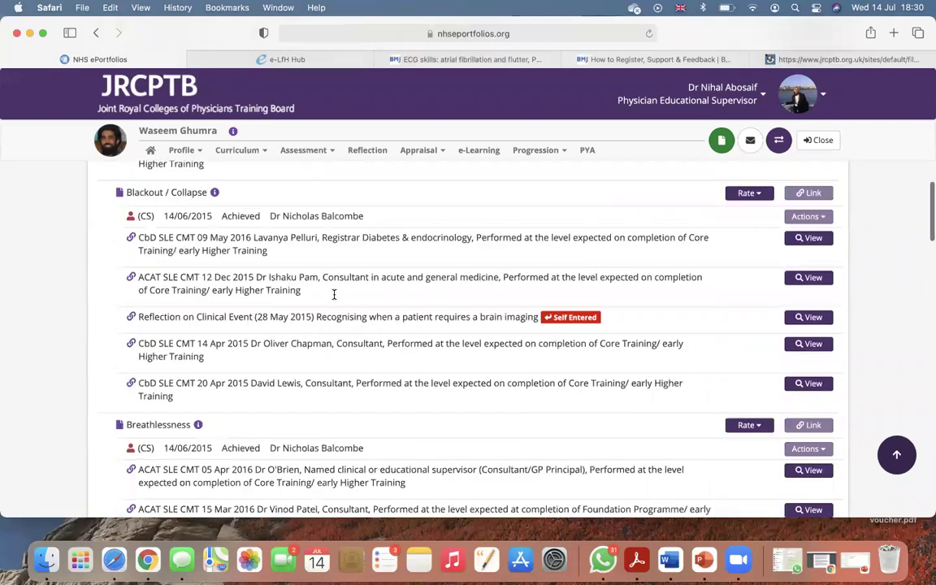
scroll(333, 298, "up", 12)
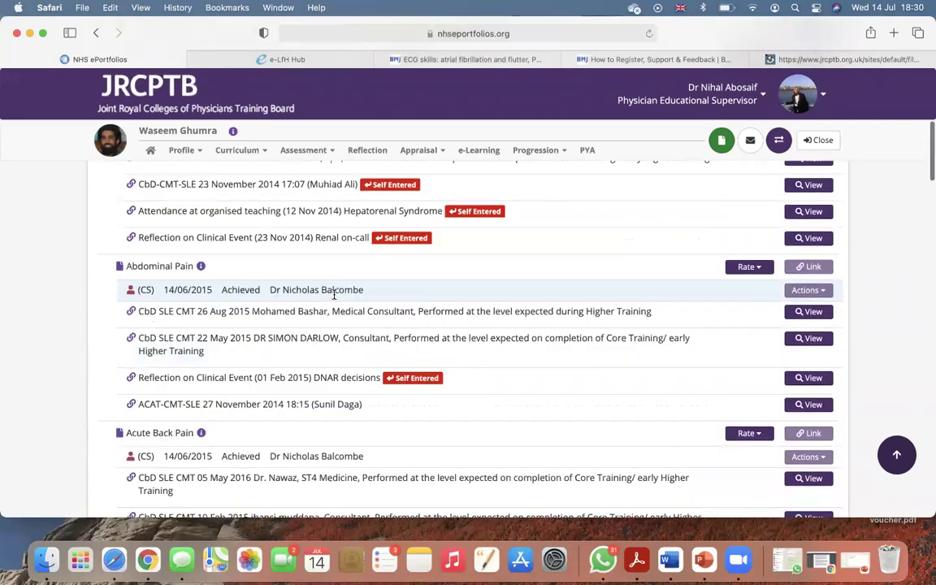
scroll(334, 295, "up", 4)
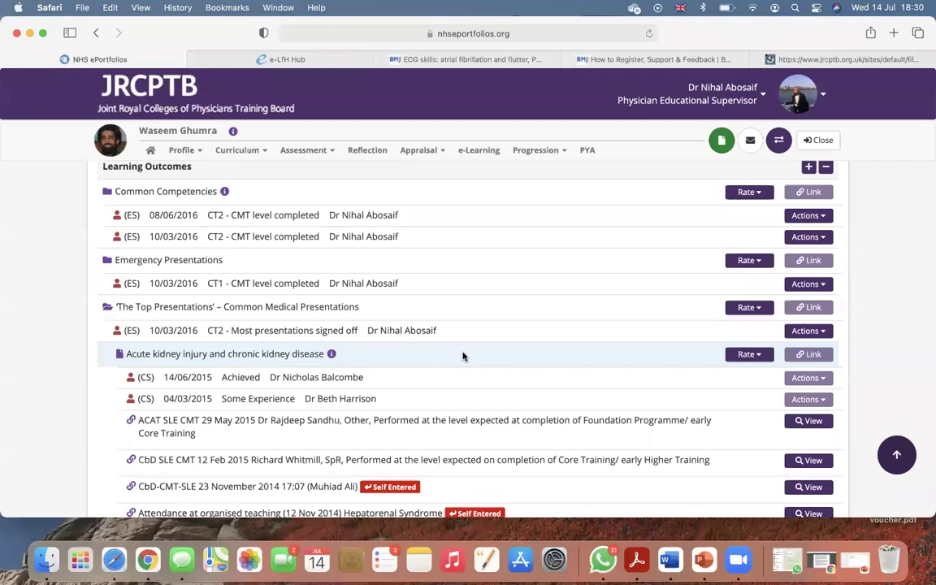
scroll(463, 356, "down", 10)
scroll(464, 356, "up", 10)
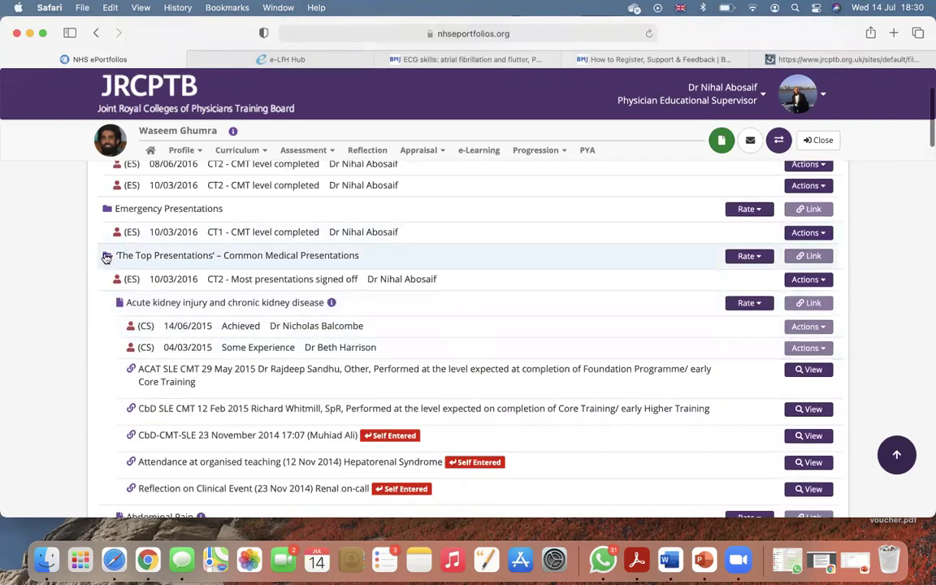
left_click(107, 258)
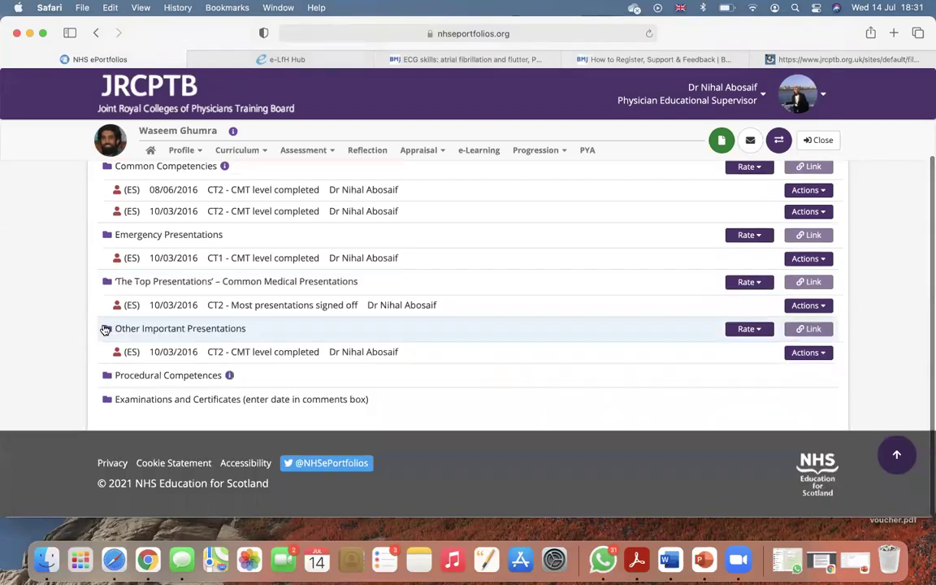
left_click(105, 330)
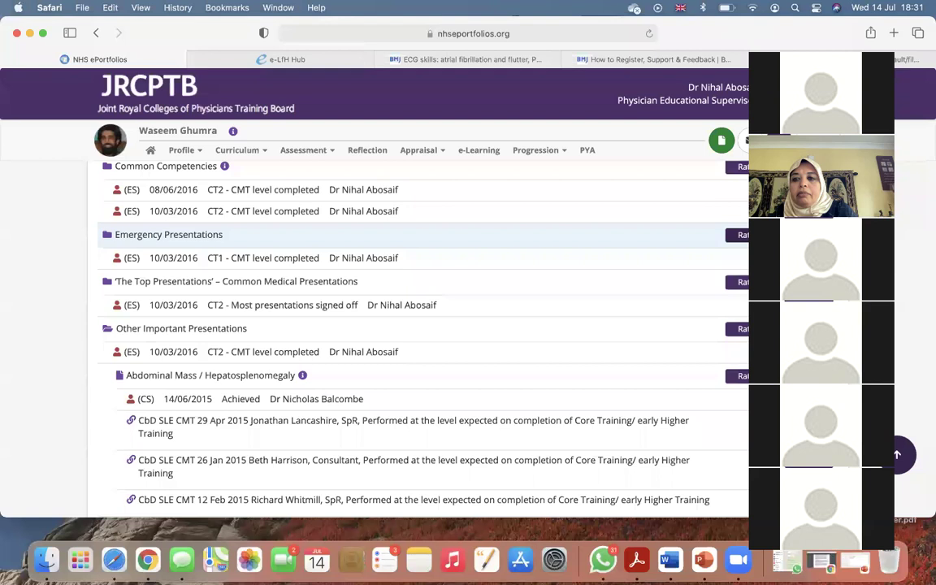
- Move the meeting video strip off the action controls and review ratings and linked evidence under Other Important Presentations, from Abdominal Mass / Hepatosplenomegaly to Dysuria
left_click_drag(760, 233, 614, 244)
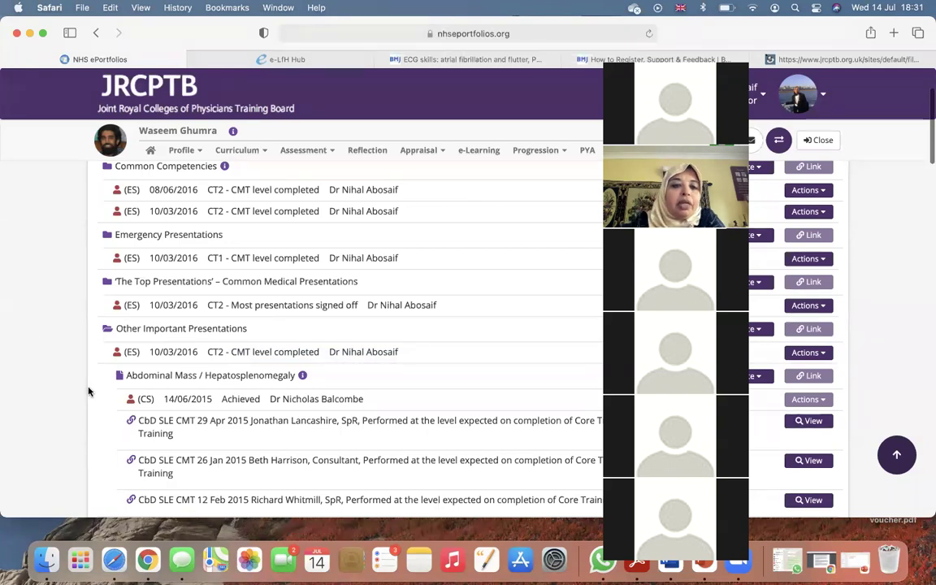
scroll(88, 390, "down", 2)
scroll(85, 392, "down", 1)
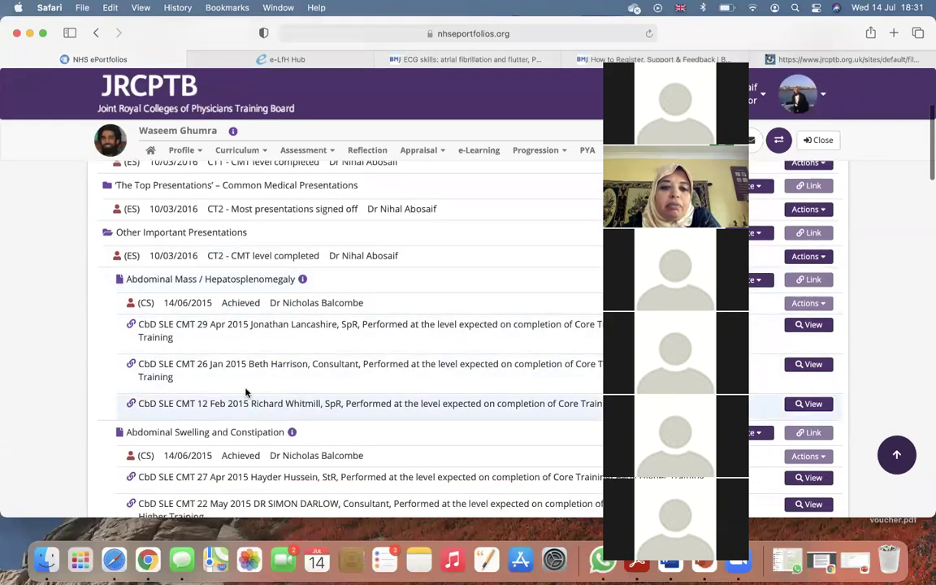
scroll(282, 365, "down", 2)
scroll(282, 366, "down", 5)
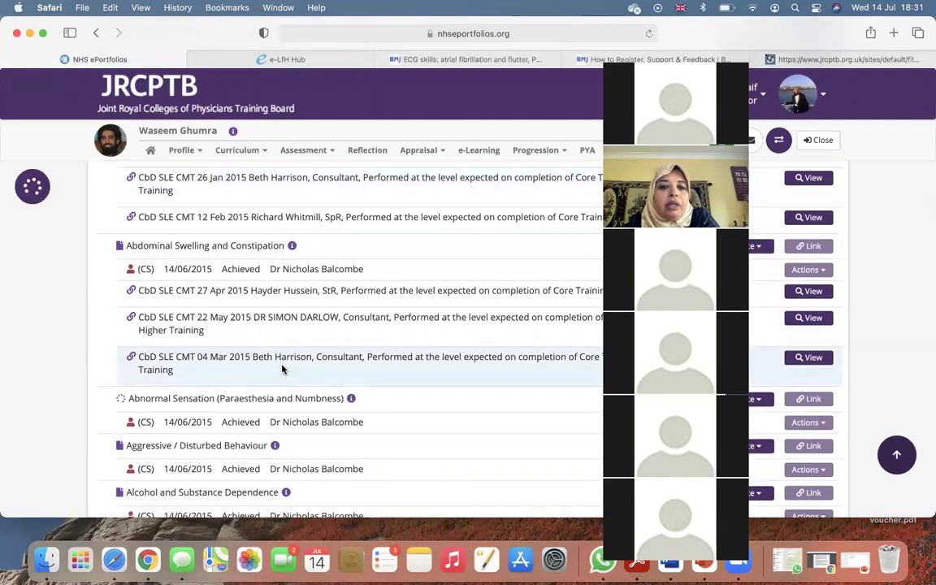
scroll(282, 370, "up", 4)
scroll(282, 369, "down", 1)
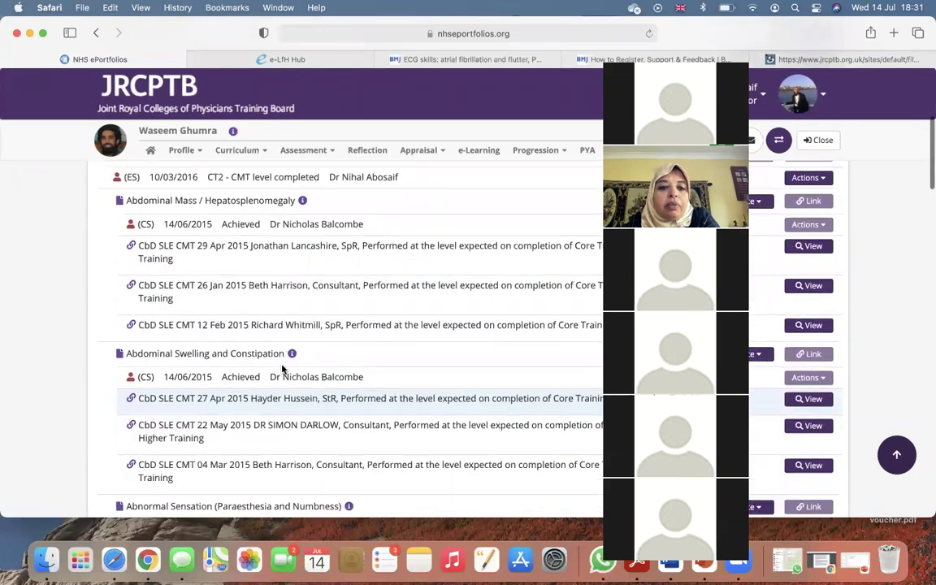
scroll(282, 370, "down", 14)
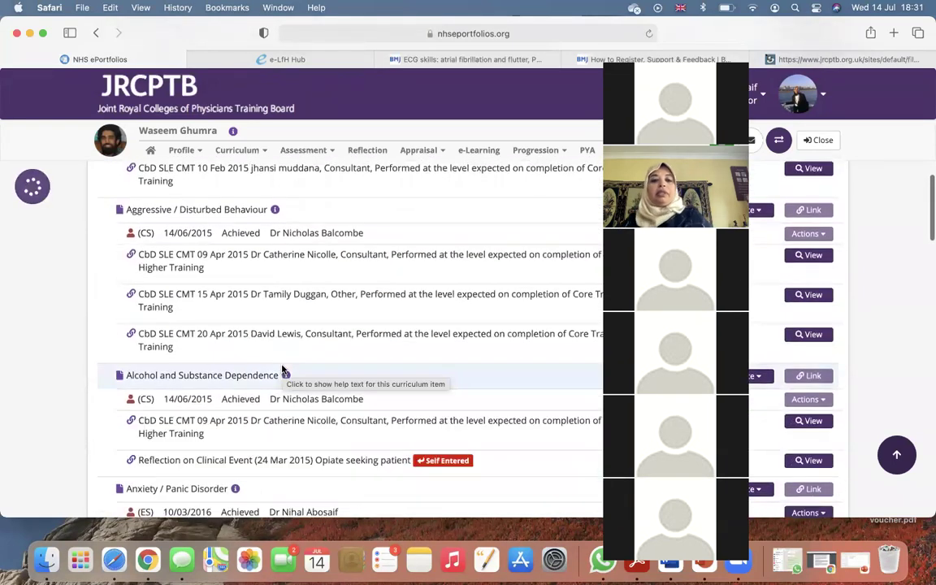
scroll(388, 347, "down", 10)
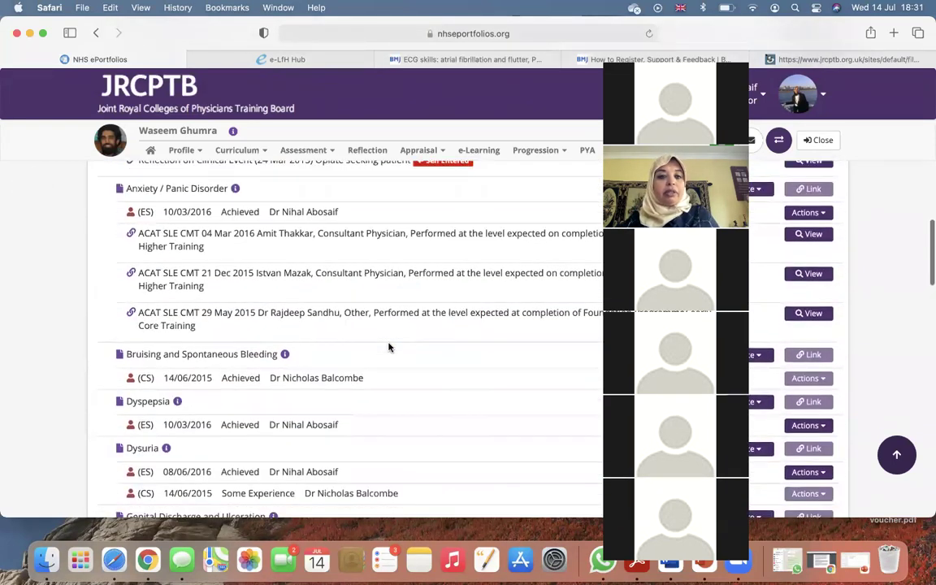
- Return to the start of Other Important Presentations, collapse that section and expand Procedural Competences
scroll(389, 348, "up", 20)
scroll(389, 347, "up", 12)
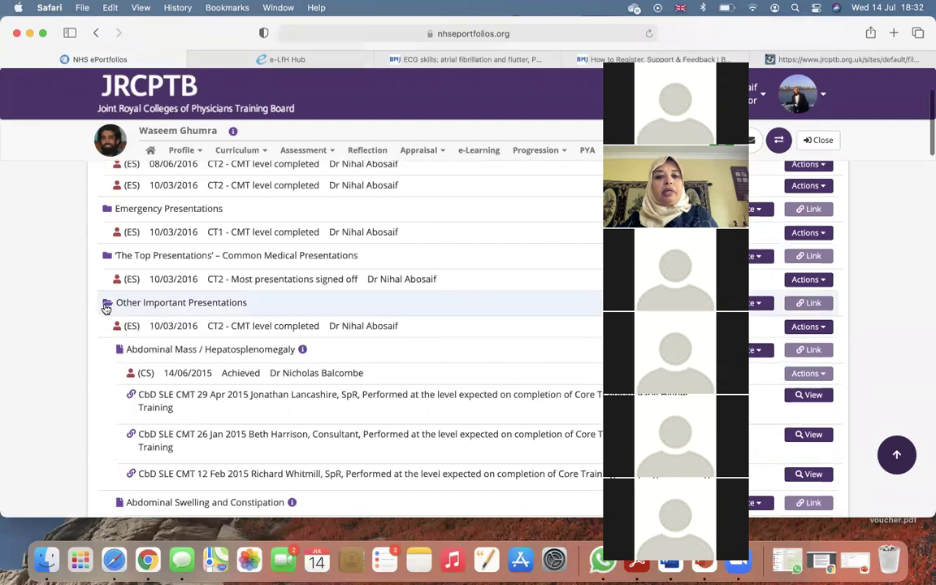
left_click(106, 308)
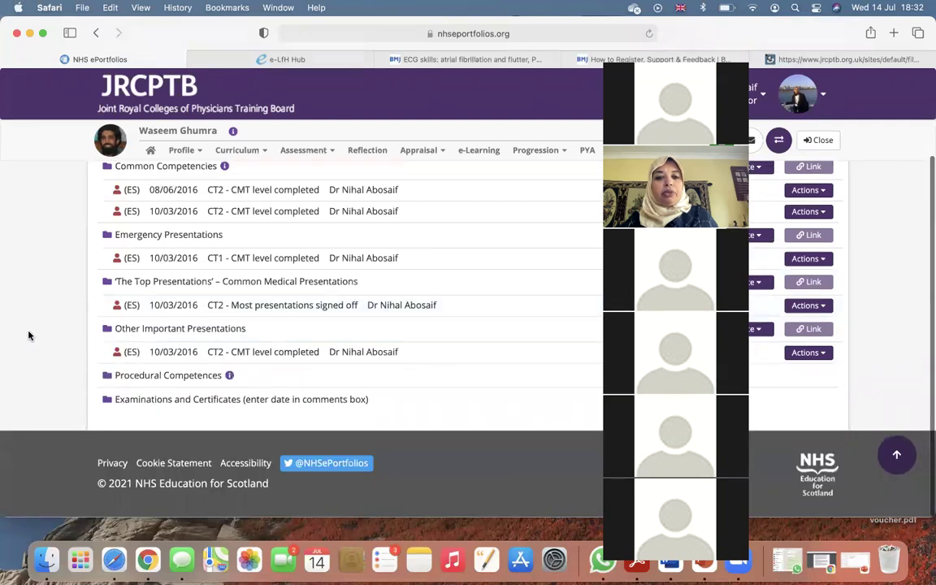
left_click(98, 376)
scroll(59, 358, "down", 3)
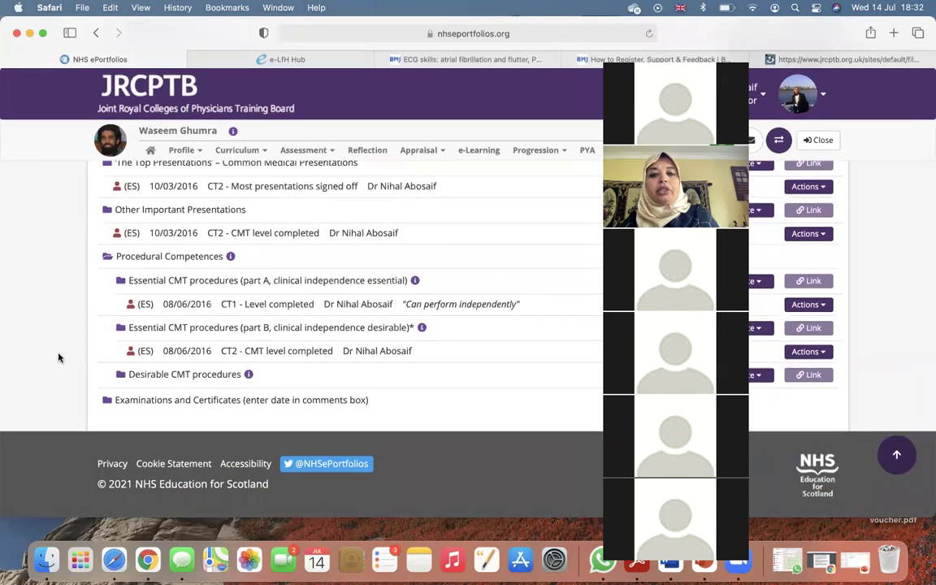
- Expand 'Essential CMT procedures (part A, clinical independence essential)' and review the ratings and linked DOPS evidence for each procedure
left_click(120, 281)
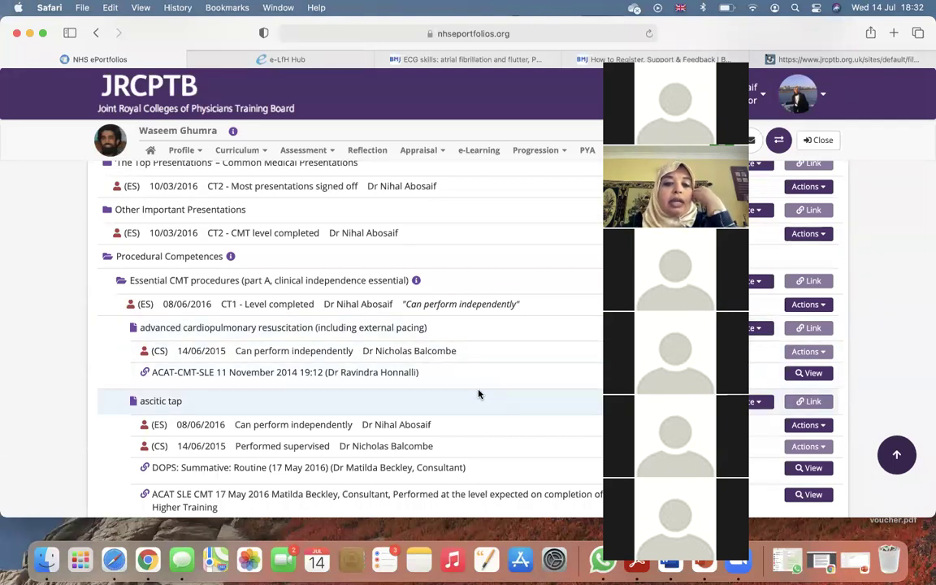
scroll(479, 393, "down", 2)
scroll(478, 394, "down", 8)
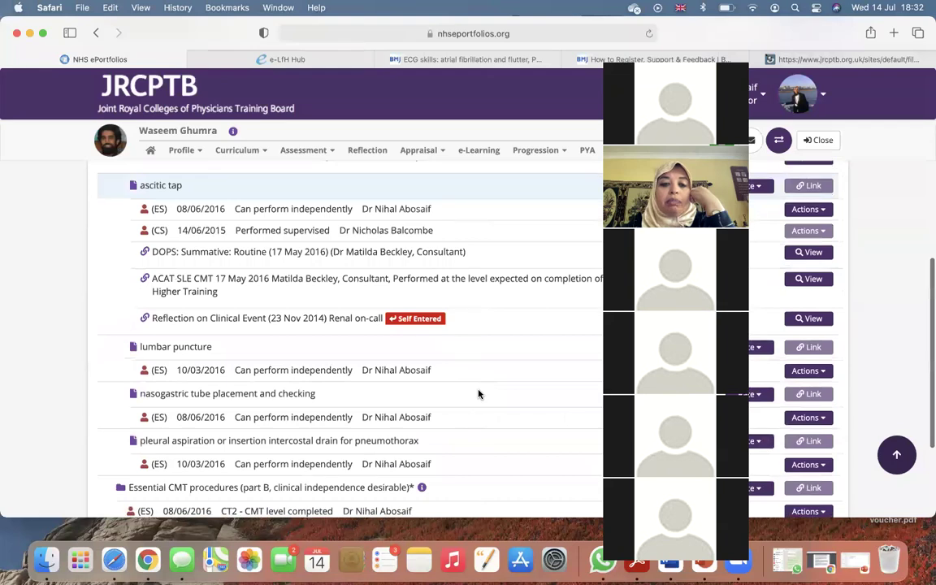
scroll(479, 394, "down", 2)
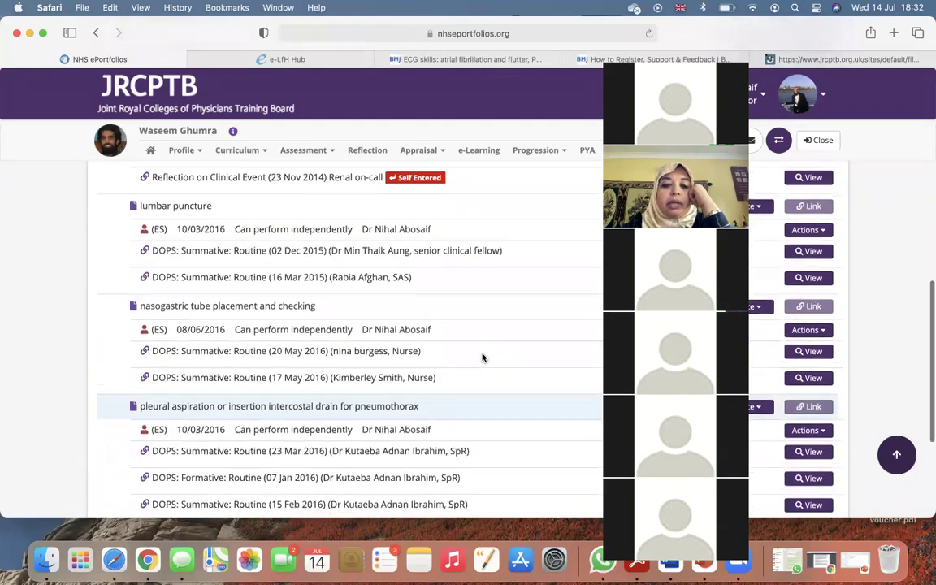
scroll(482, 358, "down", 4)
scroll(482, 357, "down", 2)
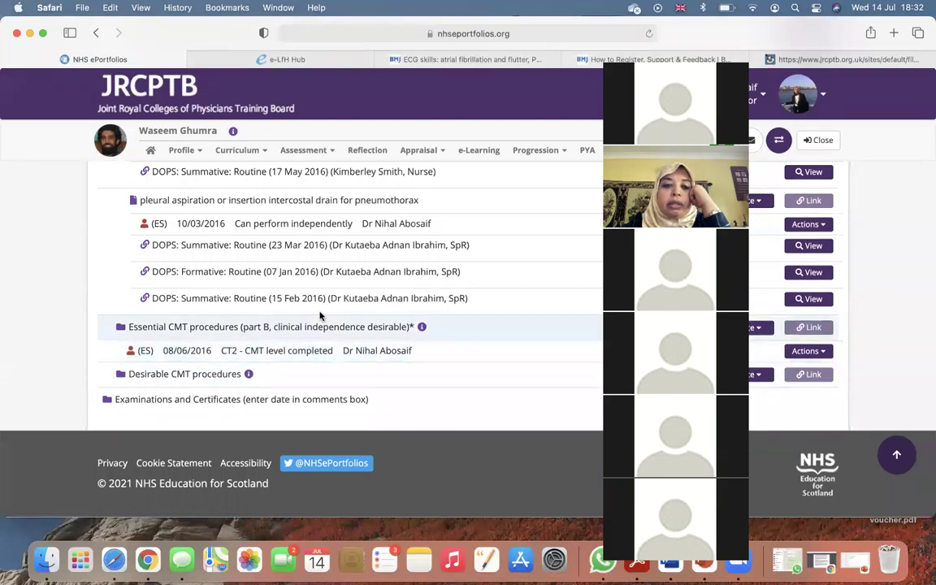
- Expand 'Essential CMT procedures (part B, clinical independence desirable)', review its procedure ratings and linked evidence, and collapse it again
left_click(120, 329)
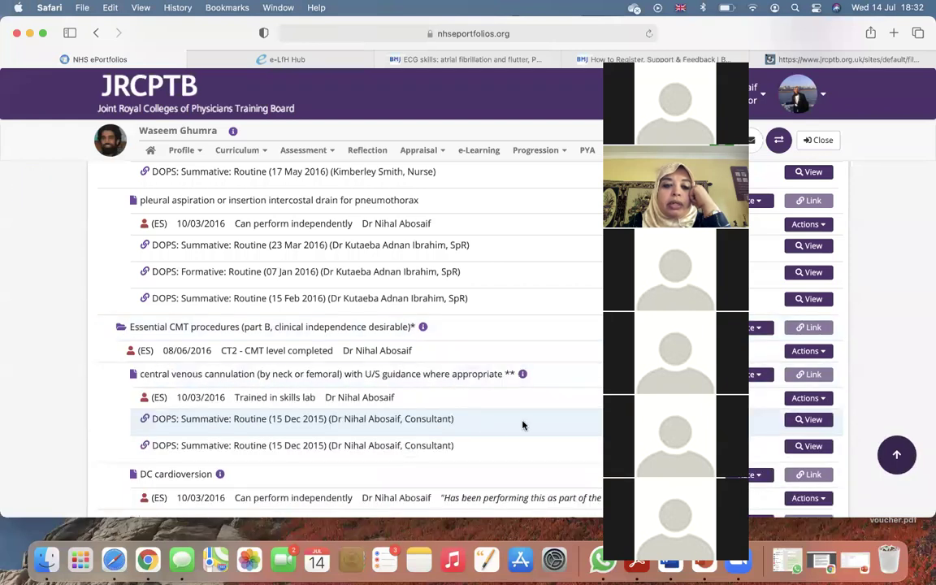
scroll(522, 425, "down", 2)
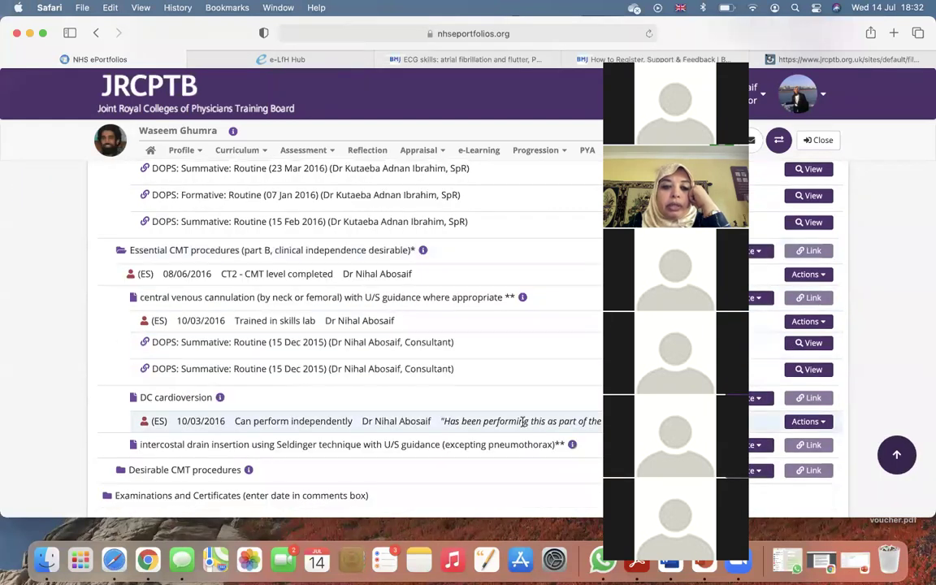
scroll(522, 422, "down", 2)
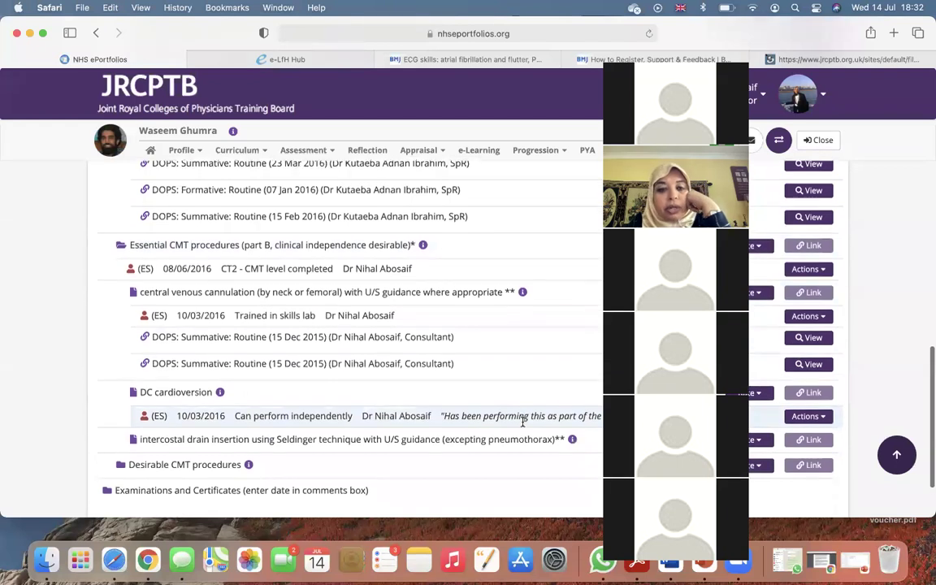
scroll(523, 422, "up", 1)
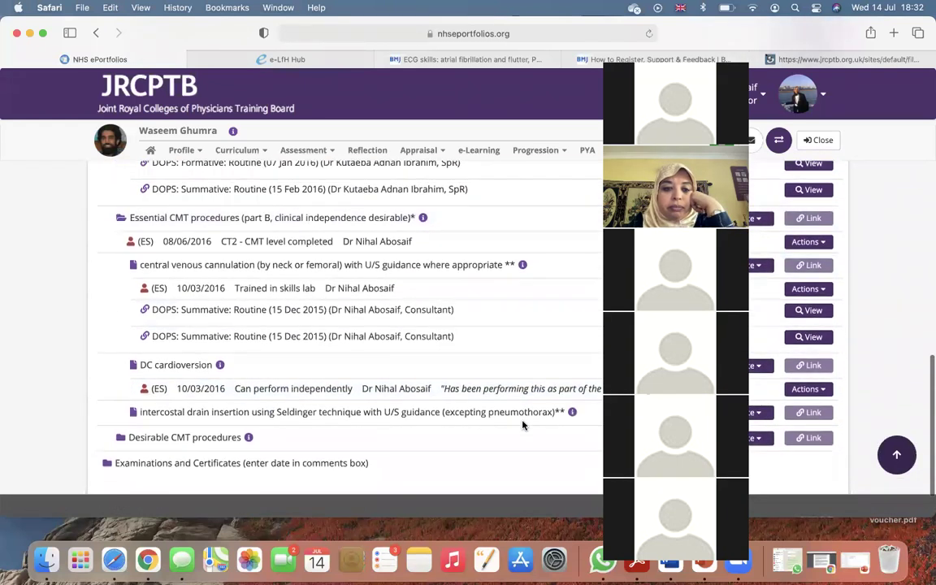
left_click(120, 217)
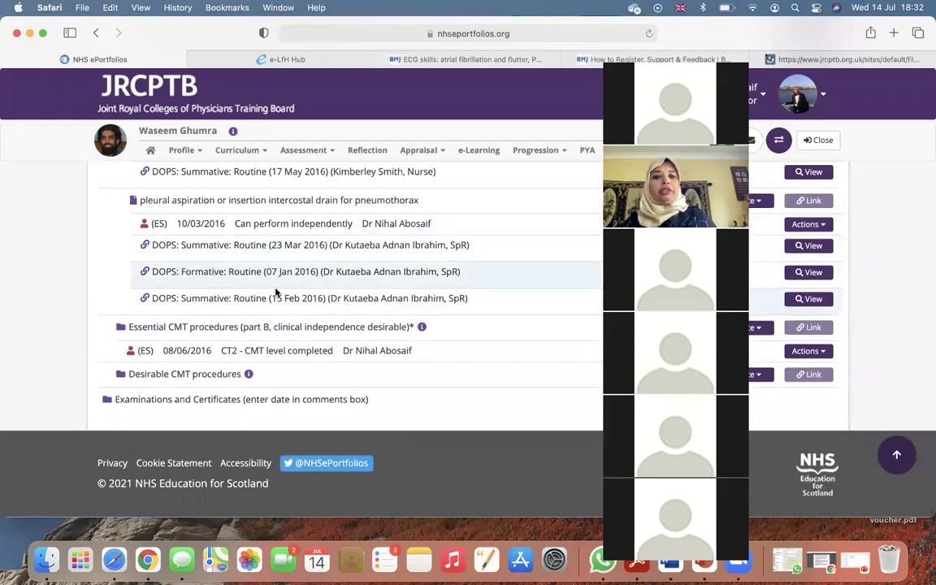
- Return to the Learning Outcomes list and collapse Procedural Competences
scroll(277, 292, "up", 10)
scroll(276, 291, "up", 7)
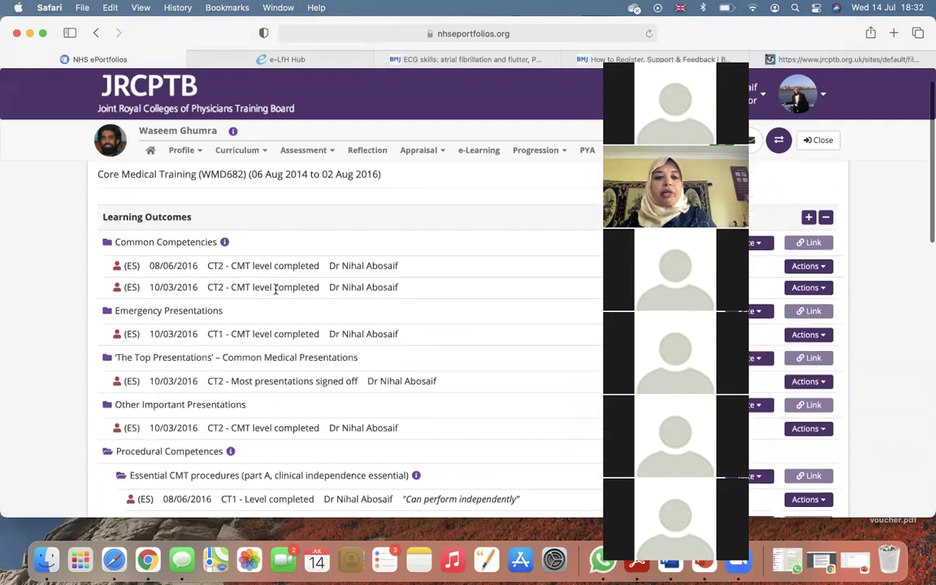
left_click(107, 453)
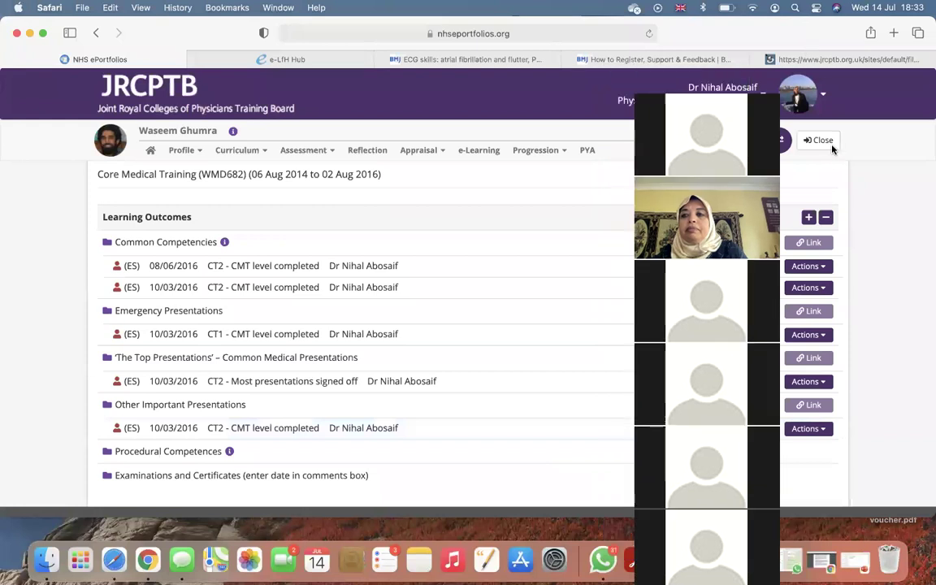
- Switch to the JRCPTB Internal Medicine Stage 1 curriculum PDF and examine the training pathway diagrams just before section 2.5, Duration of training
left_click(813, 59)
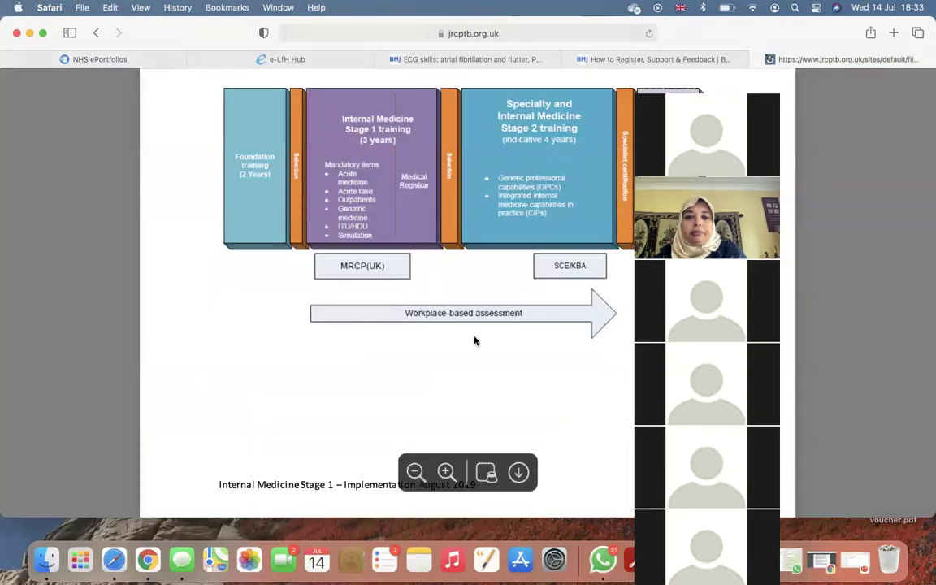
scroll(329, 350, "down", 10)
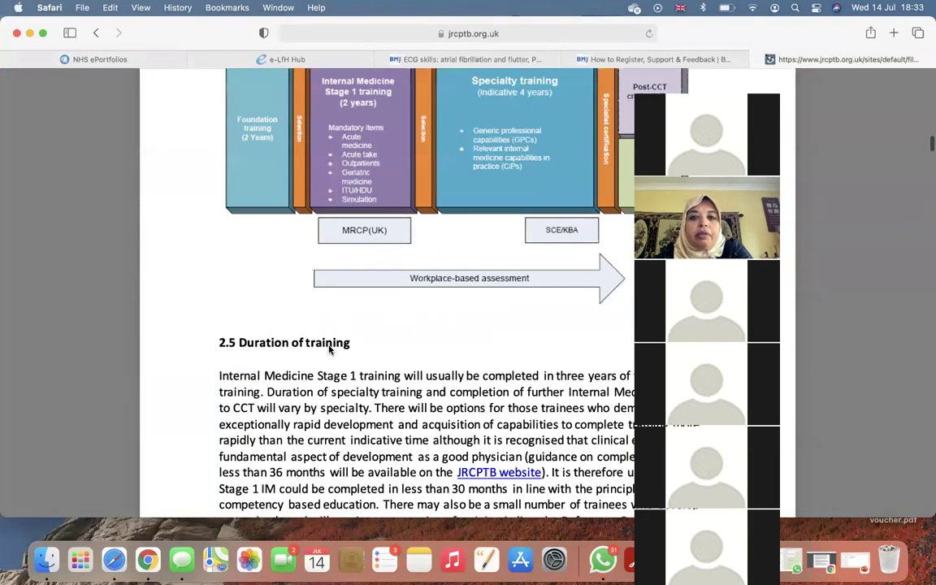
scroll(329, 348, "up", 2)
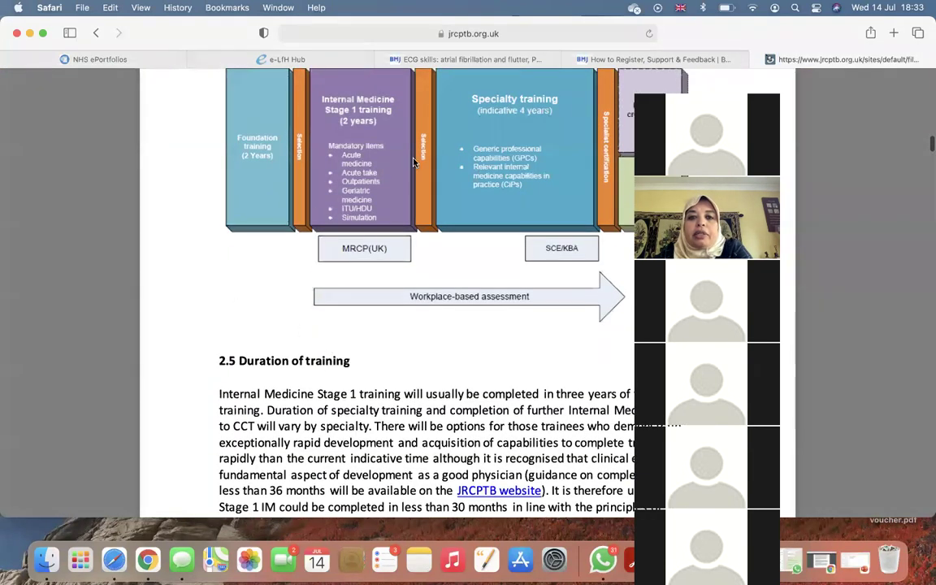